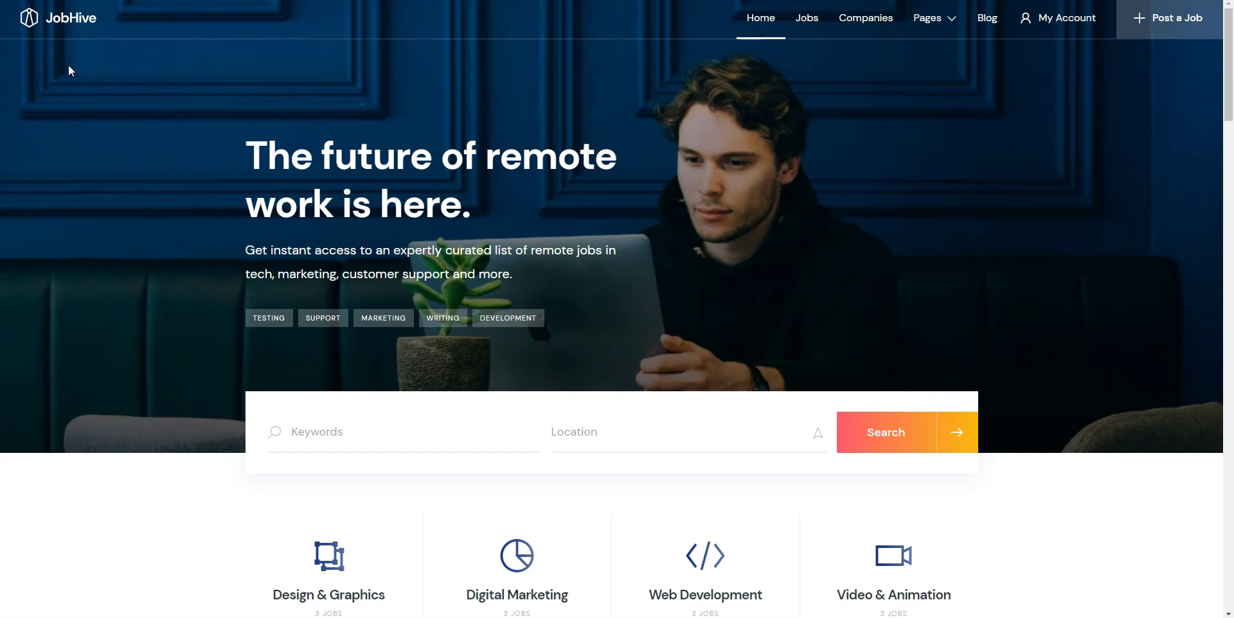
# Go to Appearance > Themes > Add New and bring up the Upload Theme form.
pyautogui.click(34, 29)
pyautogui.scroll(-6, 146, 150)
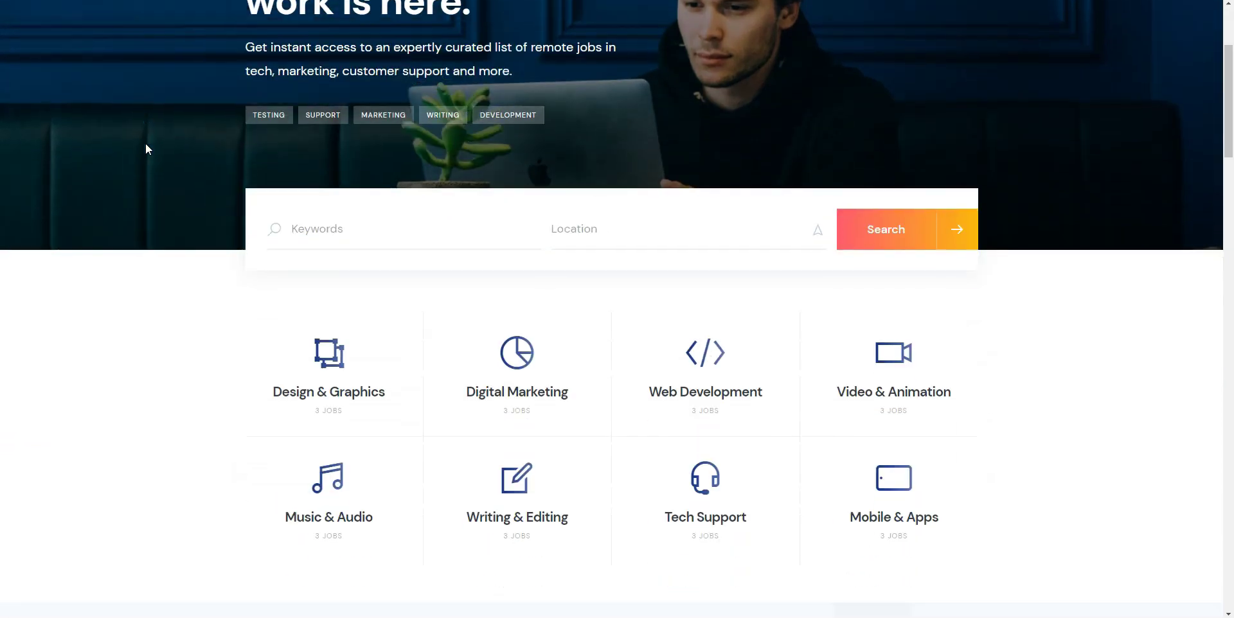
pyautogui.scroll(-10, 147, 149)
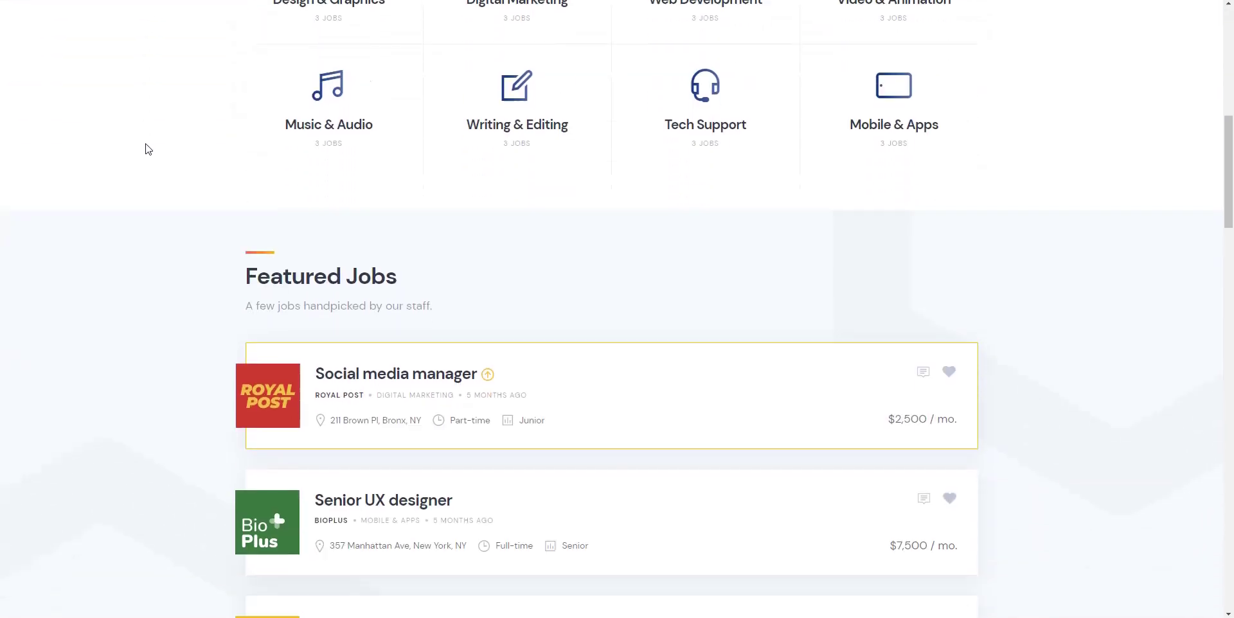
pyautogui.scroll(-10, 147, 149)
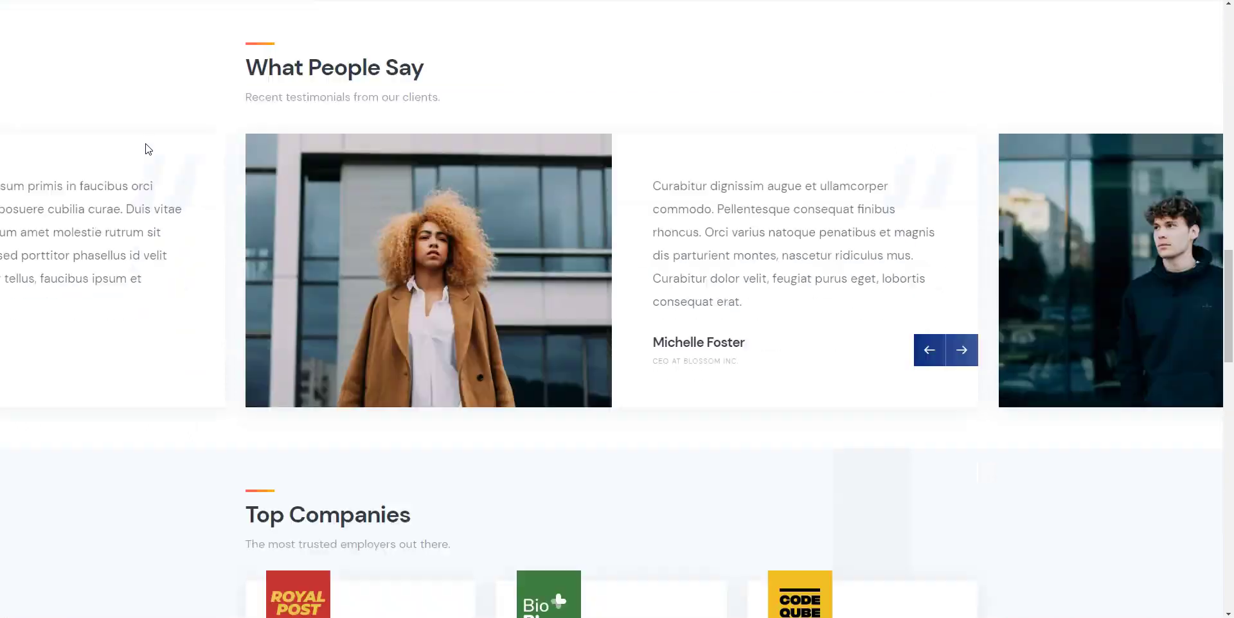
pyautogui.scroll(-6, 148, 149)
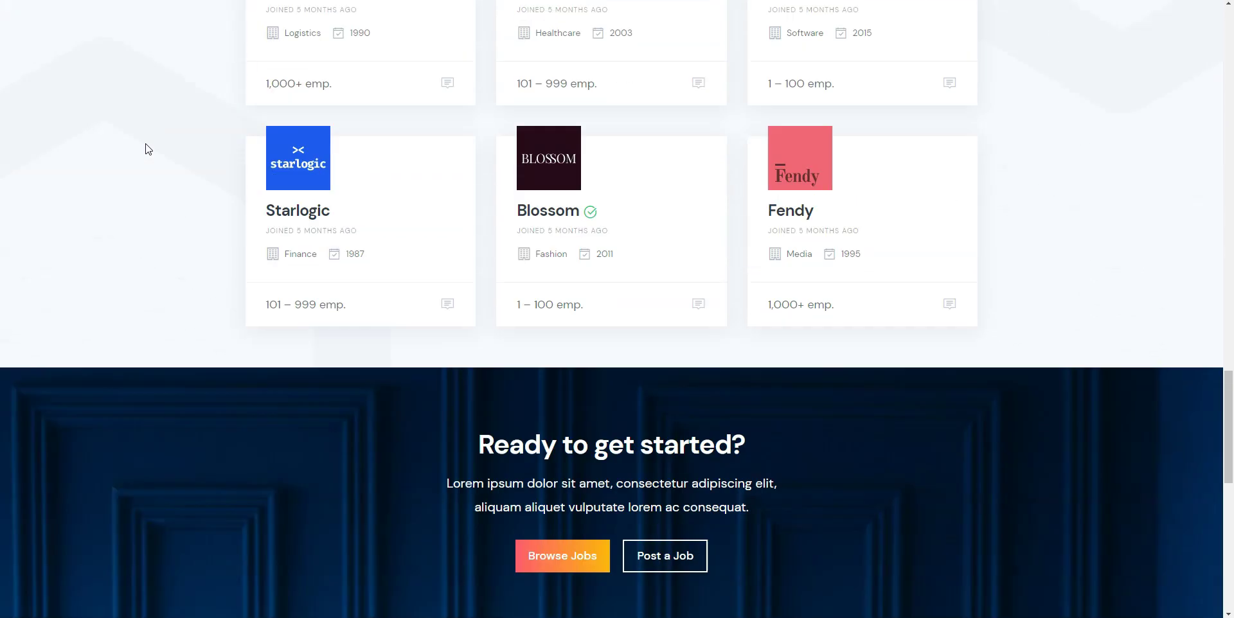
pyautogui.scroll(-6, 146, 149)
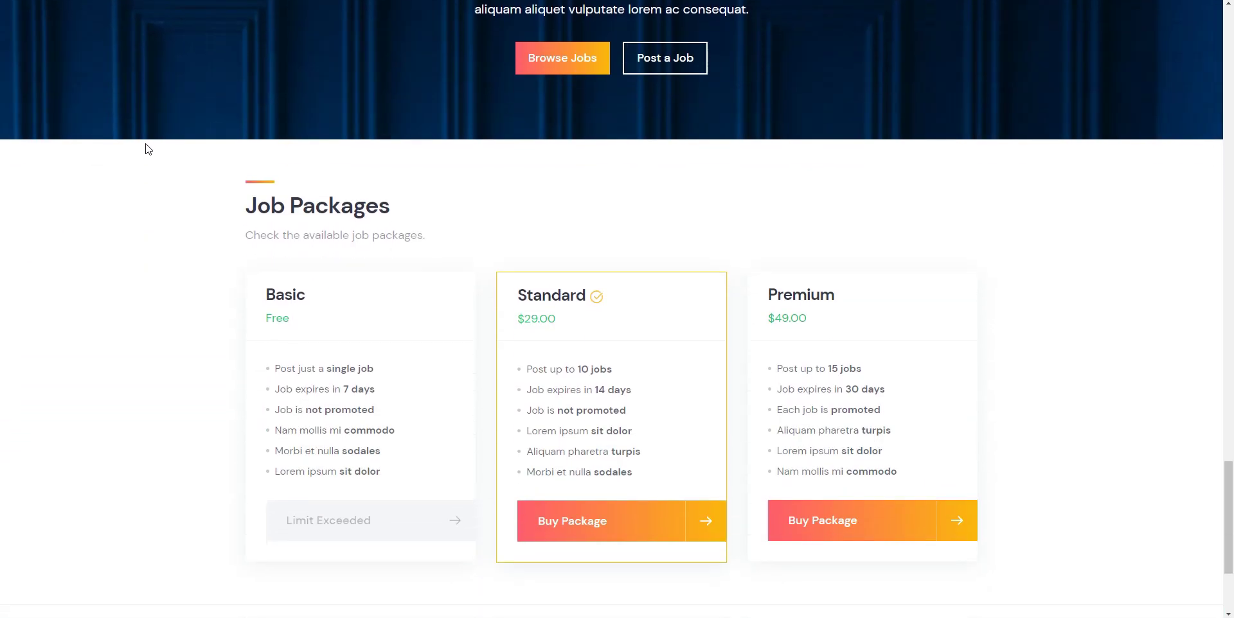
pyautogui.scroll(-1, 147, 149)
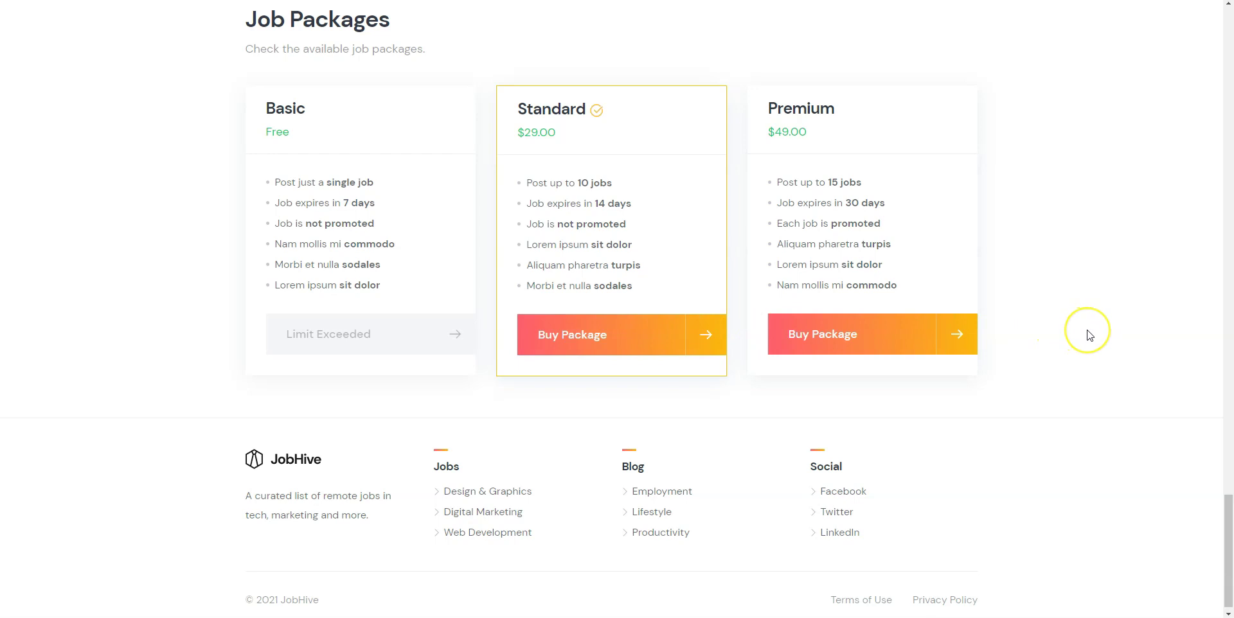
pyautogui.scroll(6, 1085, 332)
pyautogui.scroll(12, 1088, 334)
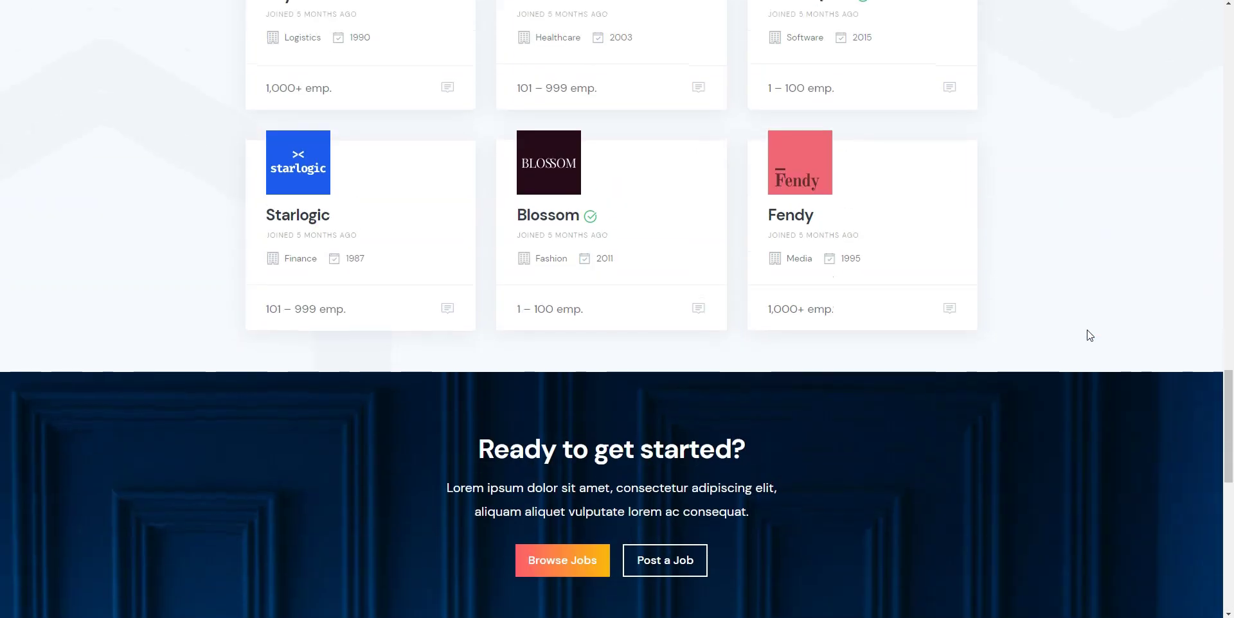
pyautogui.scroll(10, 1089, 335)
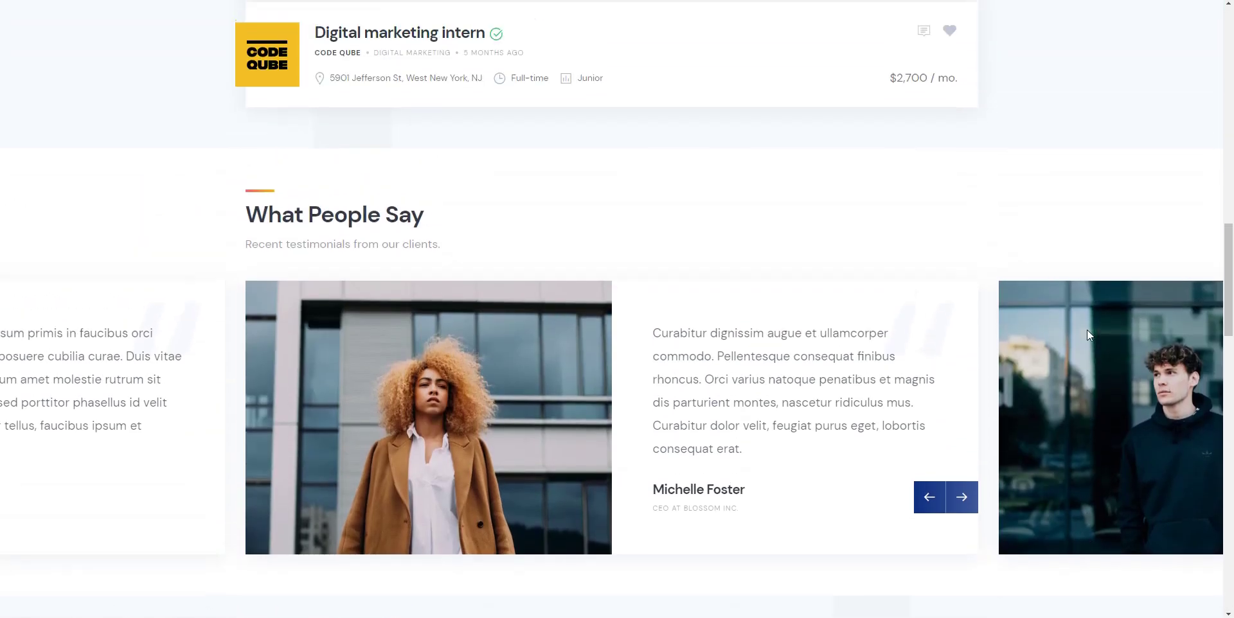
pyautogui.scroll(10, 1089, 335)
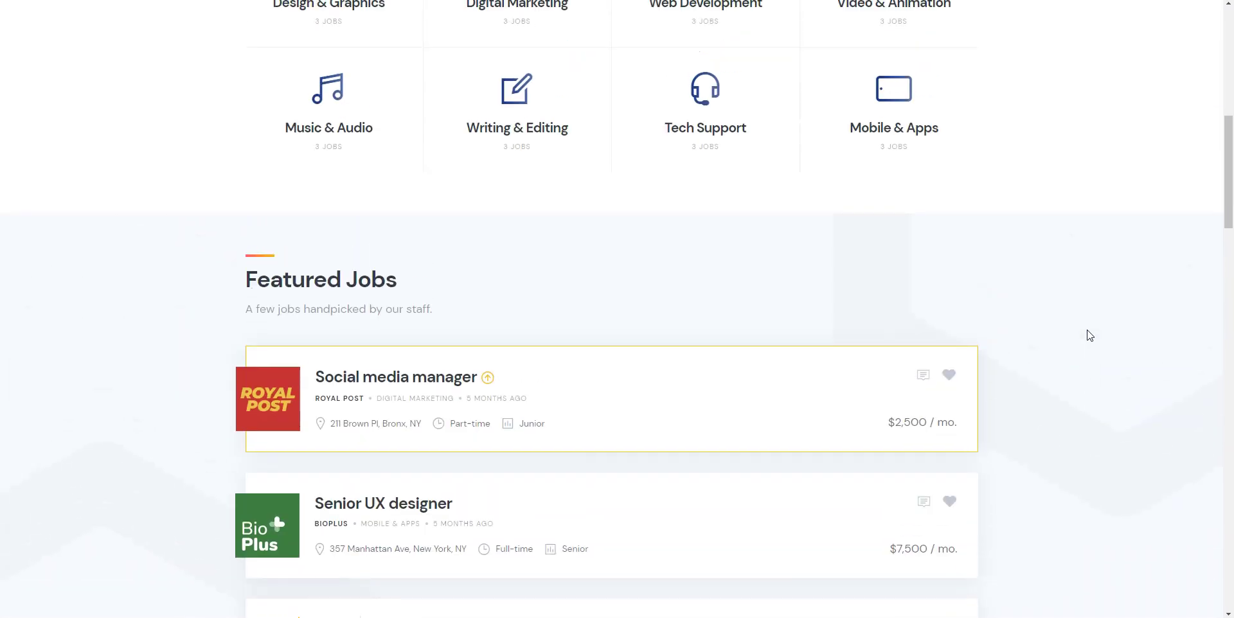
pyautogui.scroll(4, 1089, 335)
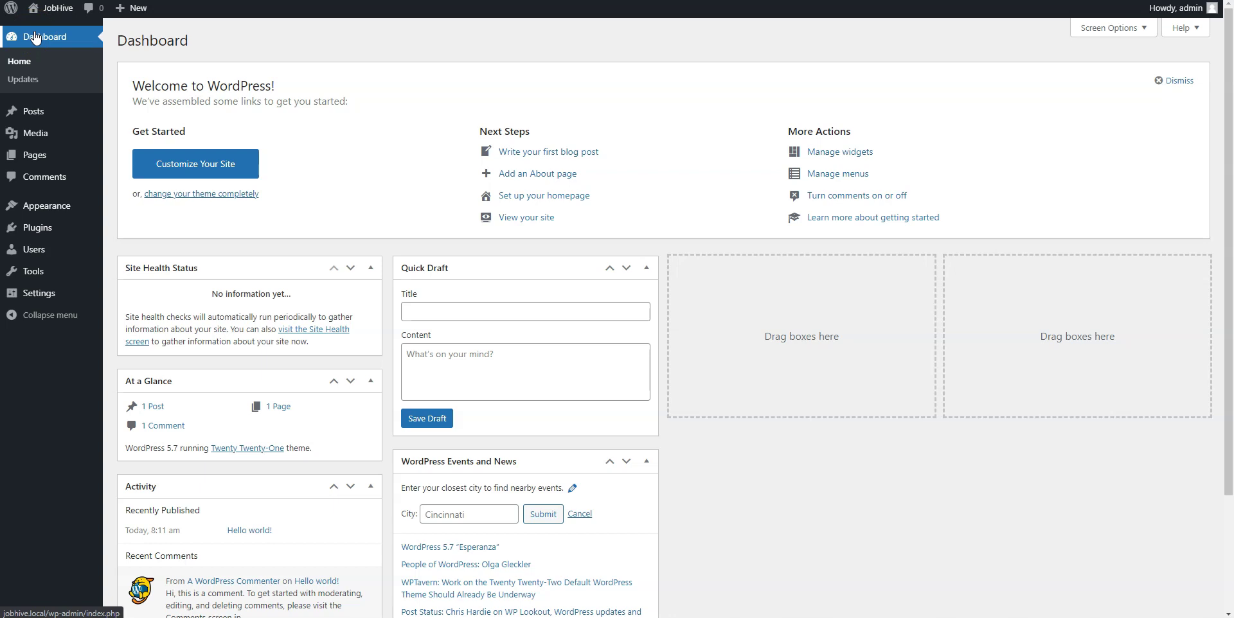
pyautogui.moveTo(56, 204)
pyautogui.click(108, 209)
pyautogui.click(227, 76)
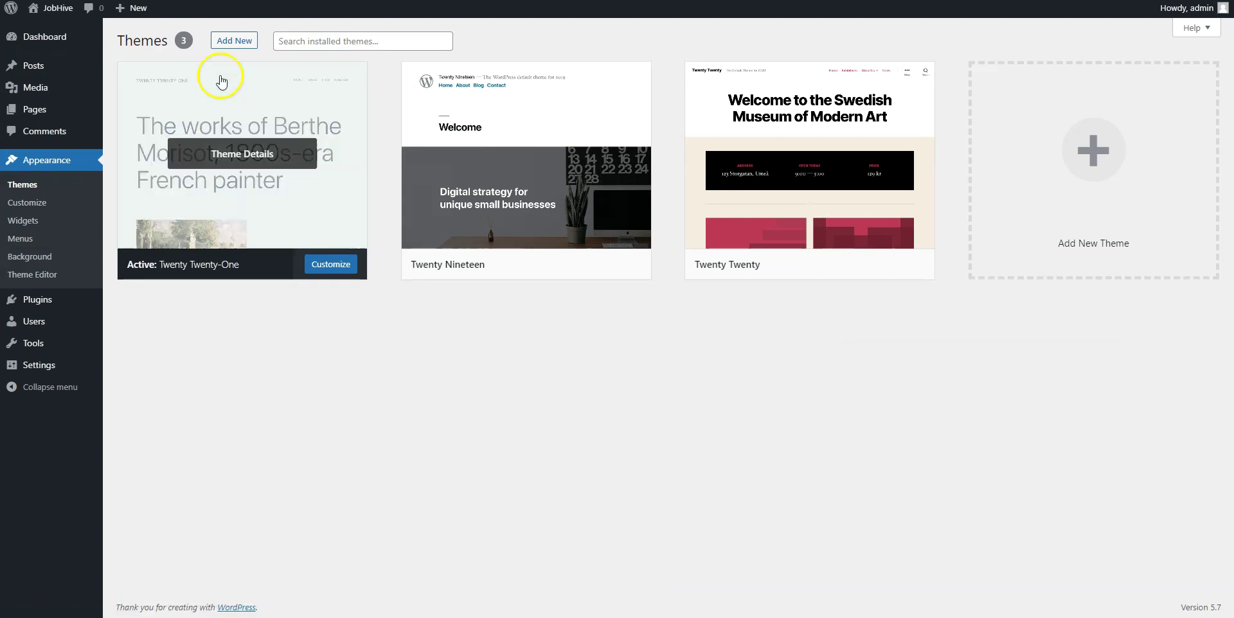
pyautogui.click(235, 41)
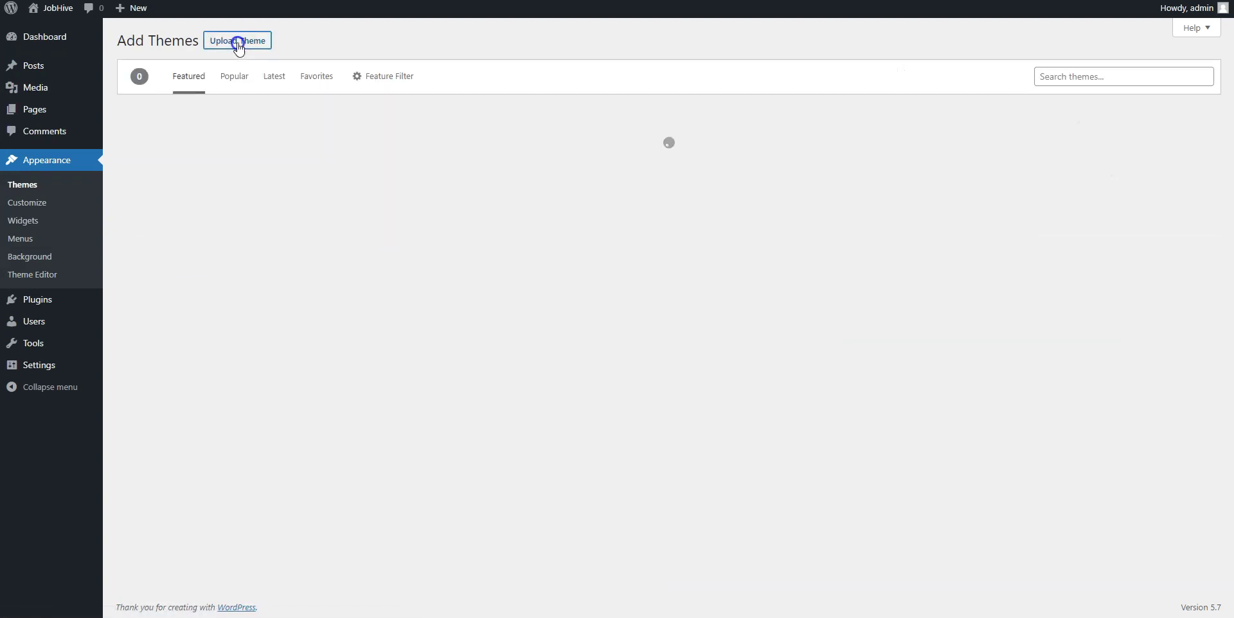
pyautogui.click(238, 43)
# Upload jobhive.zip, install it and activate the JobHive theme.
pyautogui.click(581, 158)
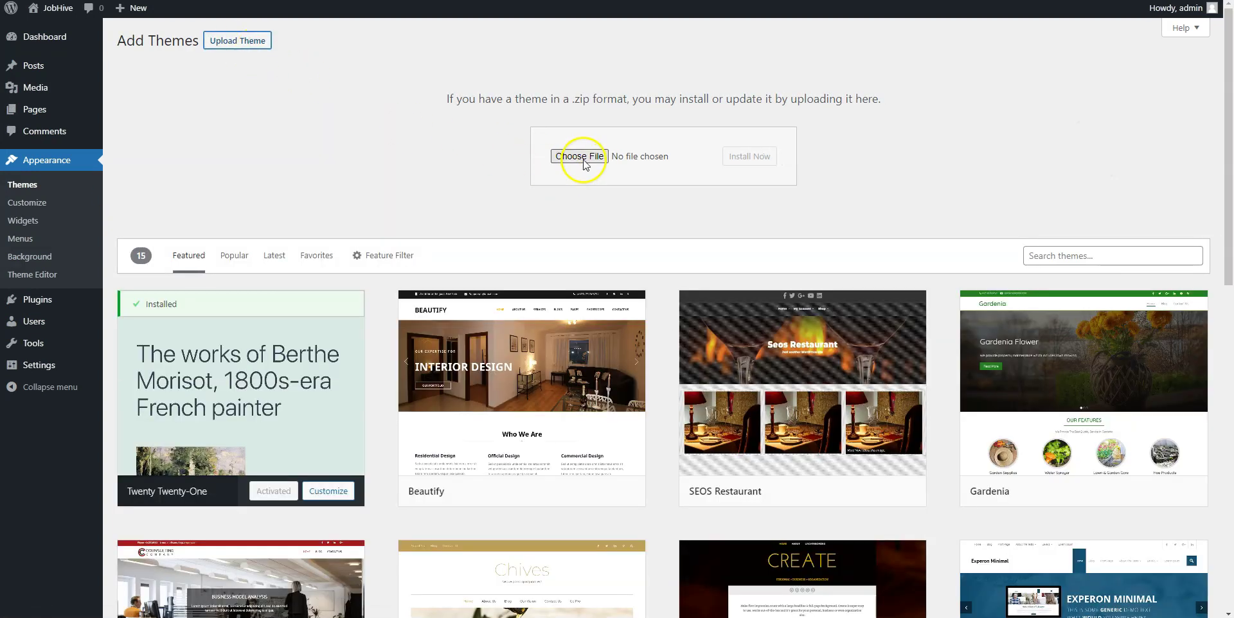
pyautogui.click(464, 158)
pyautogui.click(768, 355)
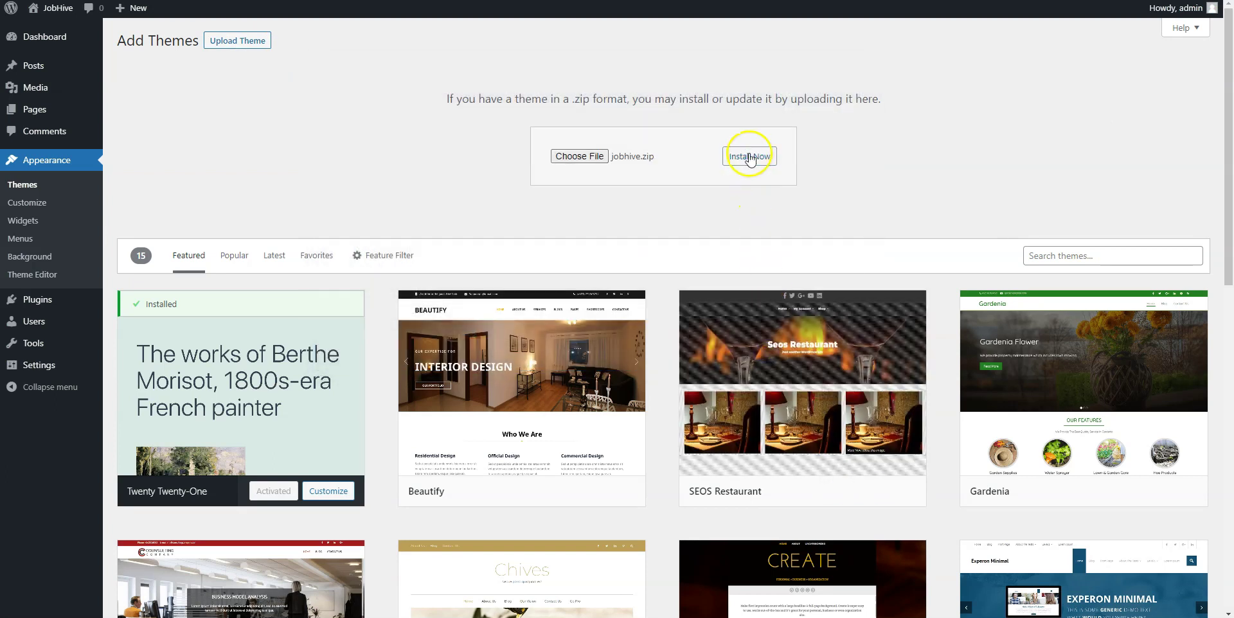
pyautogui.click(749, 157)
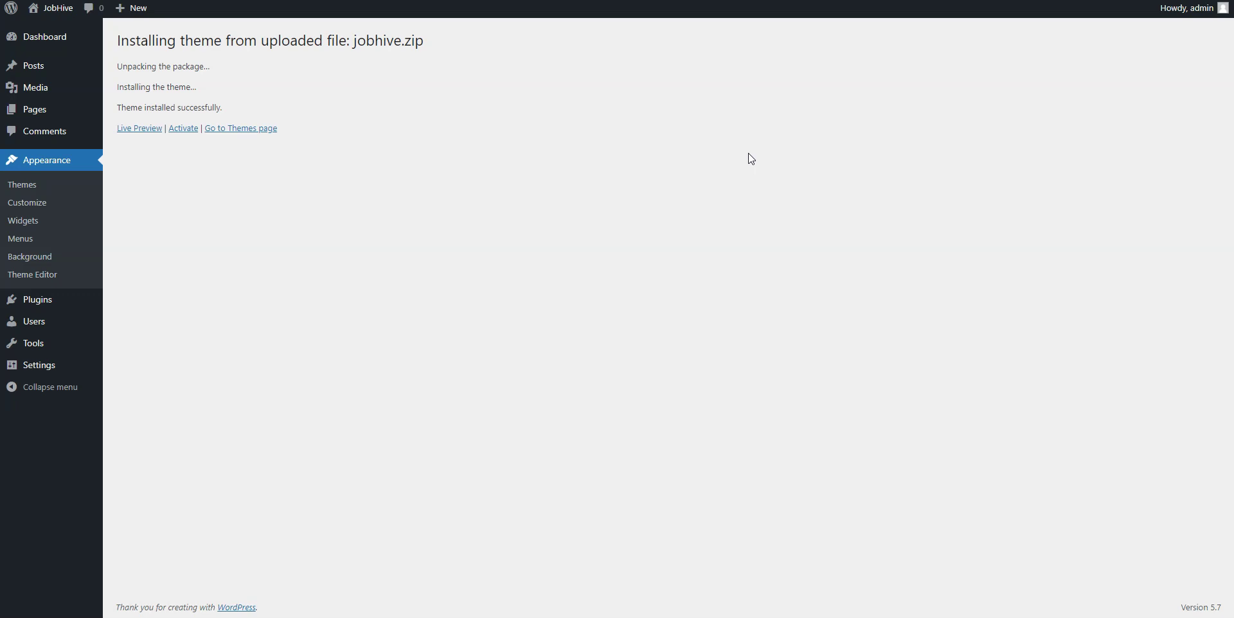
pyautogui.click(184, 129)
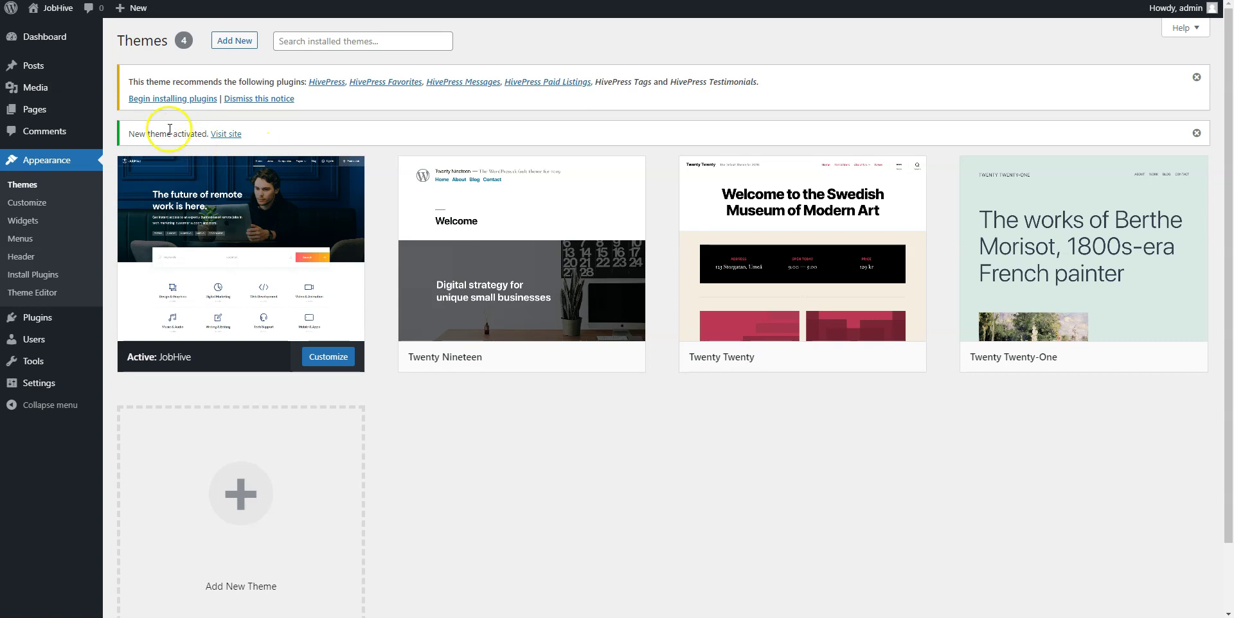
# Bulk-install all six HivePress plugins recommended by the theme.
pyautogui.click(154, 100)
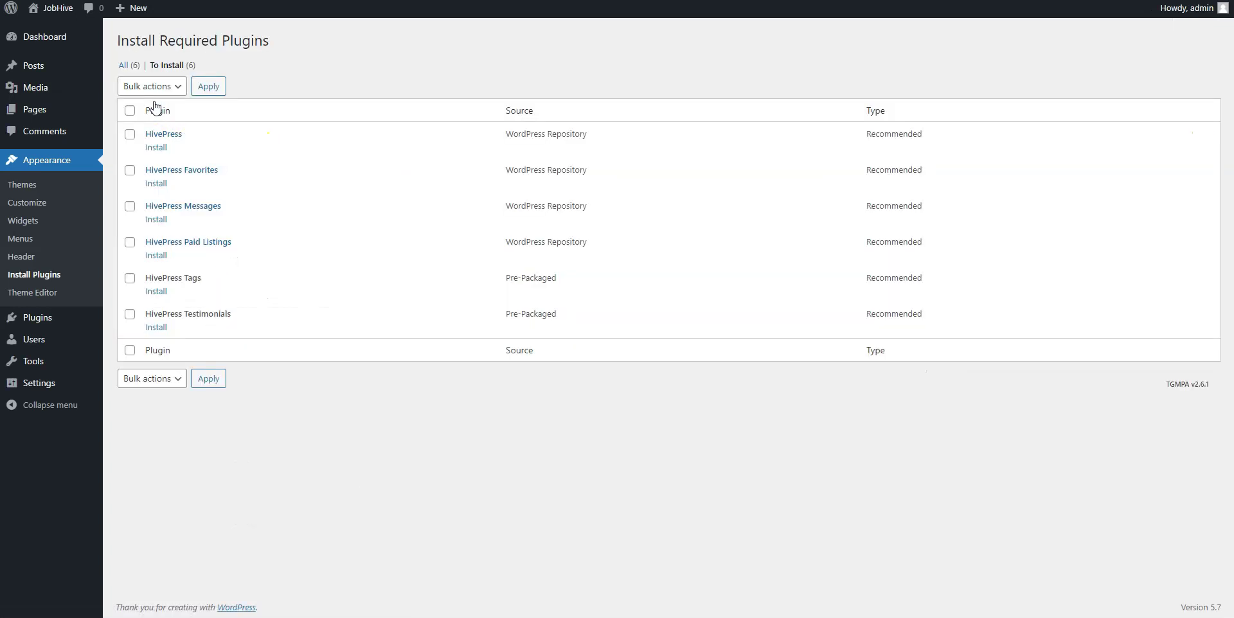
pyautogui.click(130, 110)
pyautogui.click(175, 88)
pyautogui.click(147, 116)
pyautogui.click(211, 87)
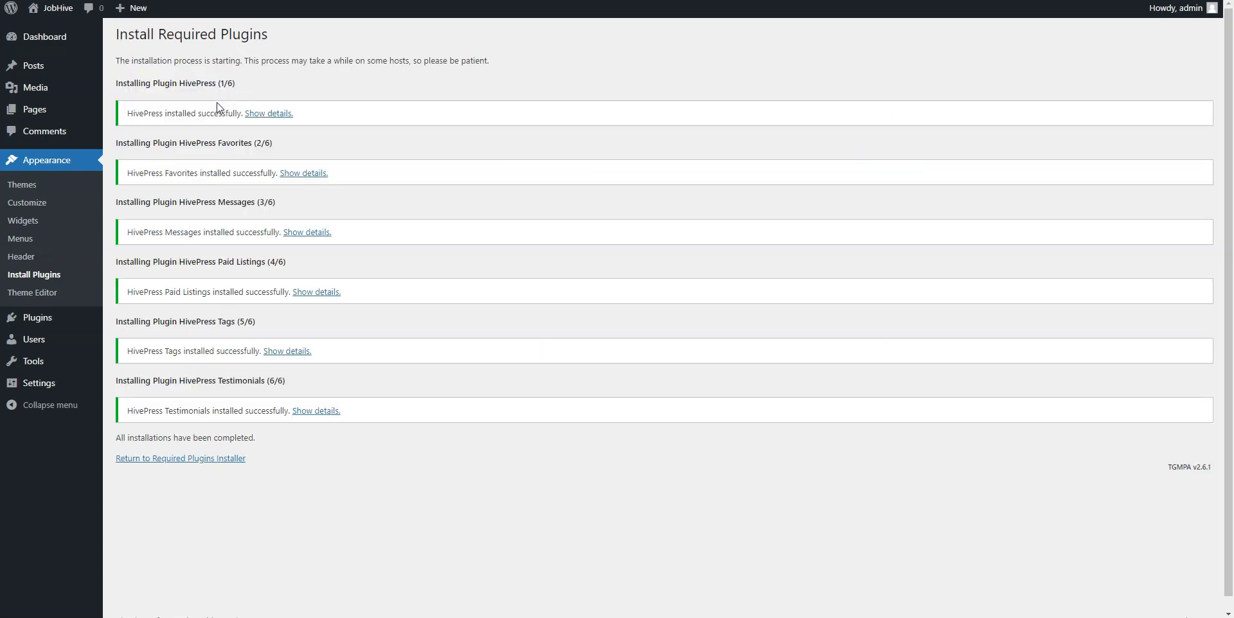
# Bulk-activate all six installed HivePress plugins from the required plugins list.
pyautogui.click(185, 459)
pyautogui.click(129, 110)
pyautogui.click(152, 87)
pyautogui.click(149, 139)
pyautogui.click(210, 87)
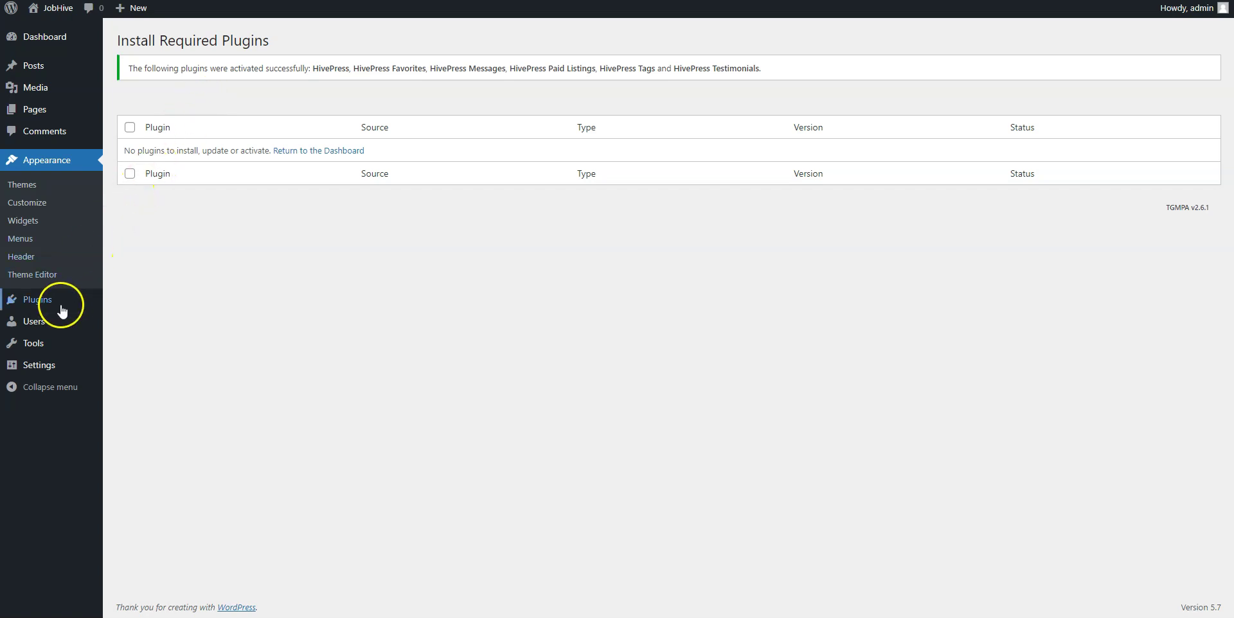
# Upload hivepress-memberships.zip under Plugins > Add New, install it and activate it.
pyautogui.moveTo(60, 304)
pyautogui.click(124, 322)
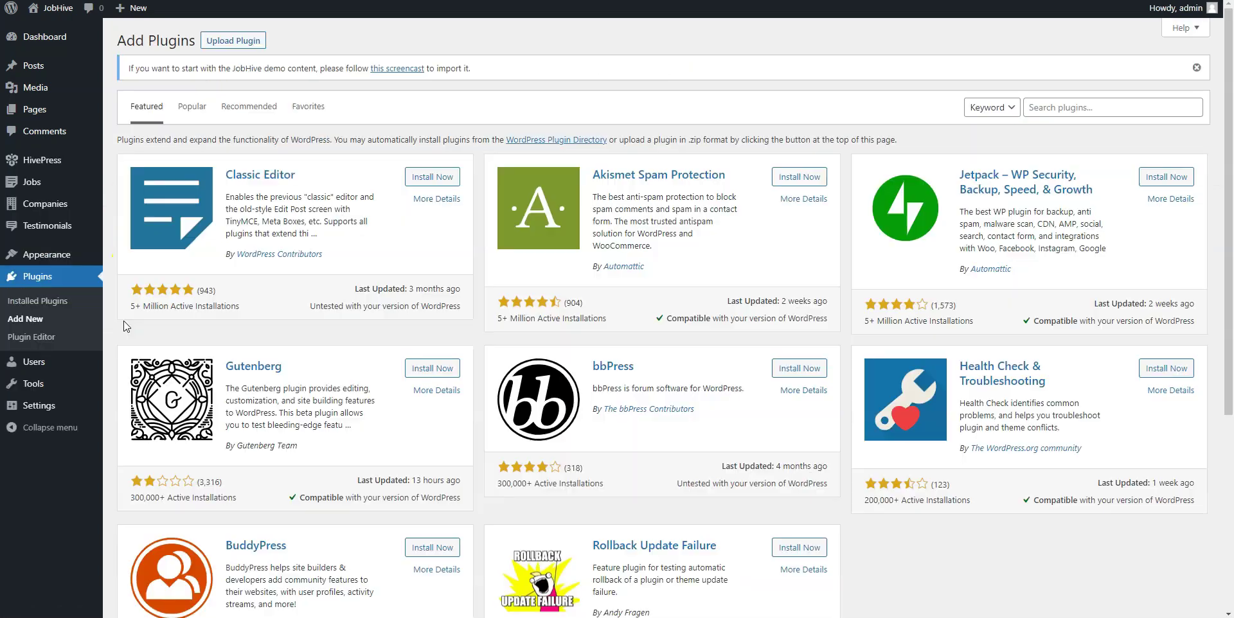
pyautogui.click(241, 40)
pyautogui.click(566, 197)
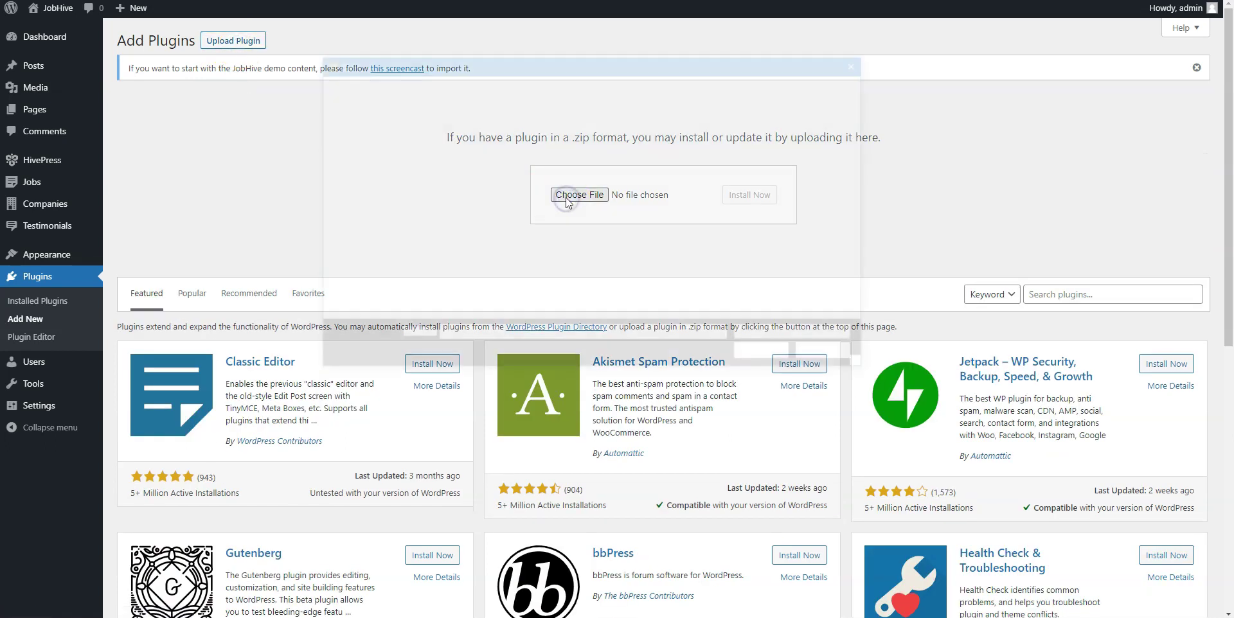
pyautogui.click(485, 173)
pyautogui.click(769, 356)
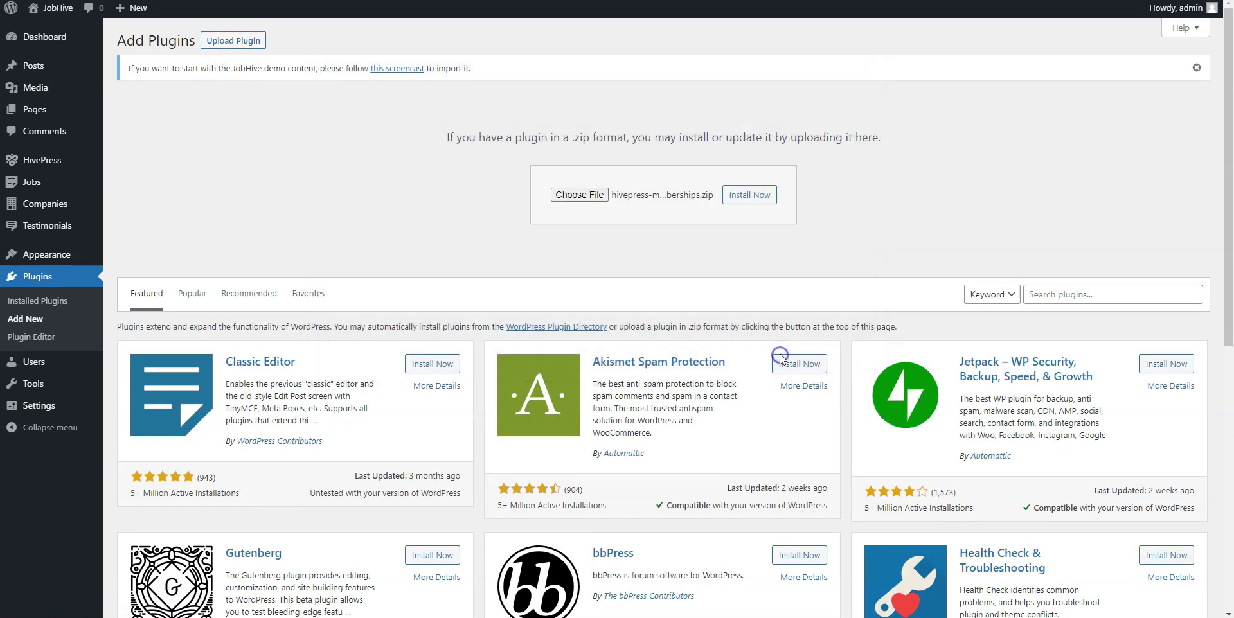
pyautogui.click(744, 197)
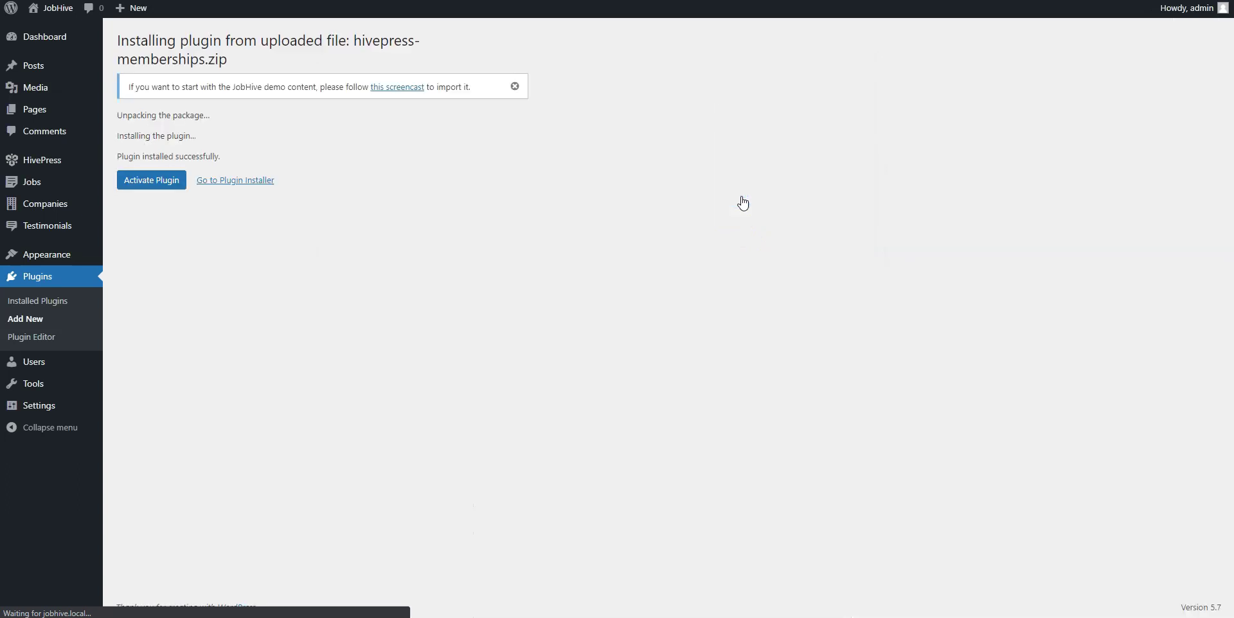
pyautogui.click(164, 181)
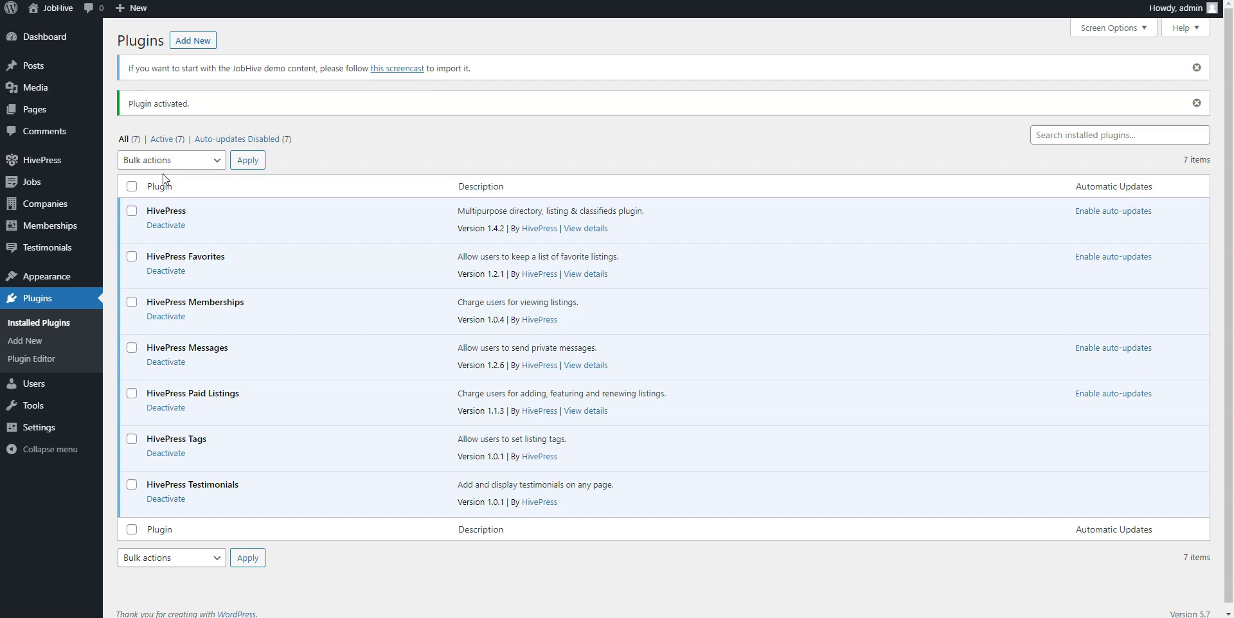
# Search the plugin directory for 'woocommerce', then install and activate WooCommerce.
pyautogui.click(192, 41)
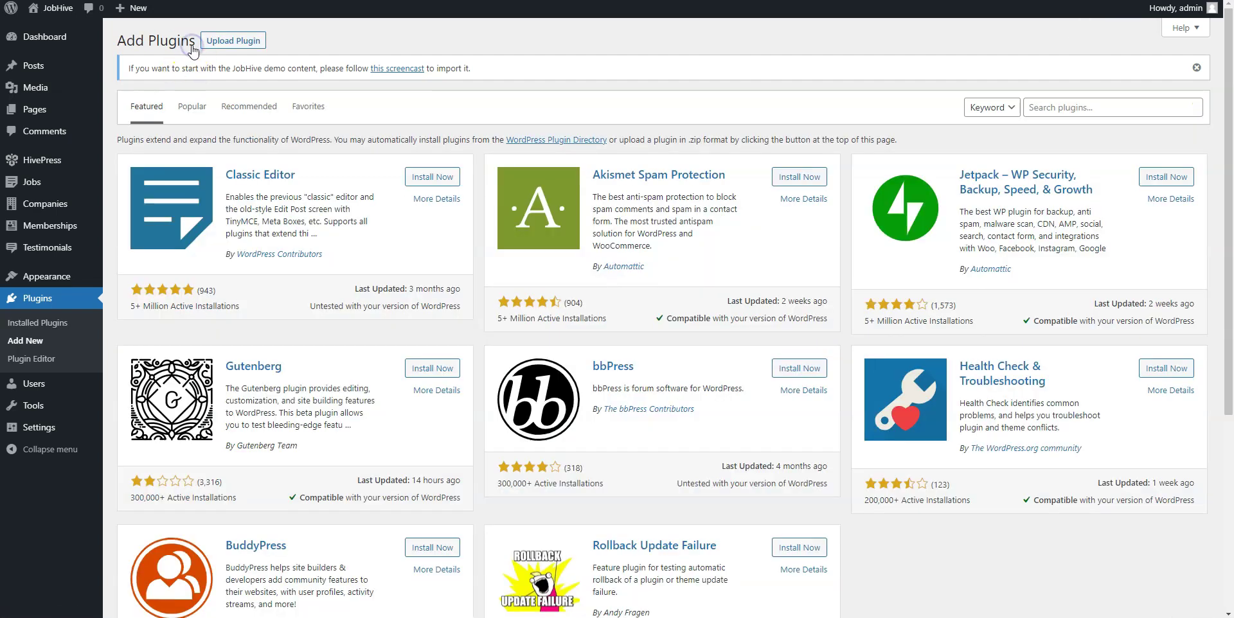
pyautogui.click(1047, 114)
pyautogui.write('woocommerce')
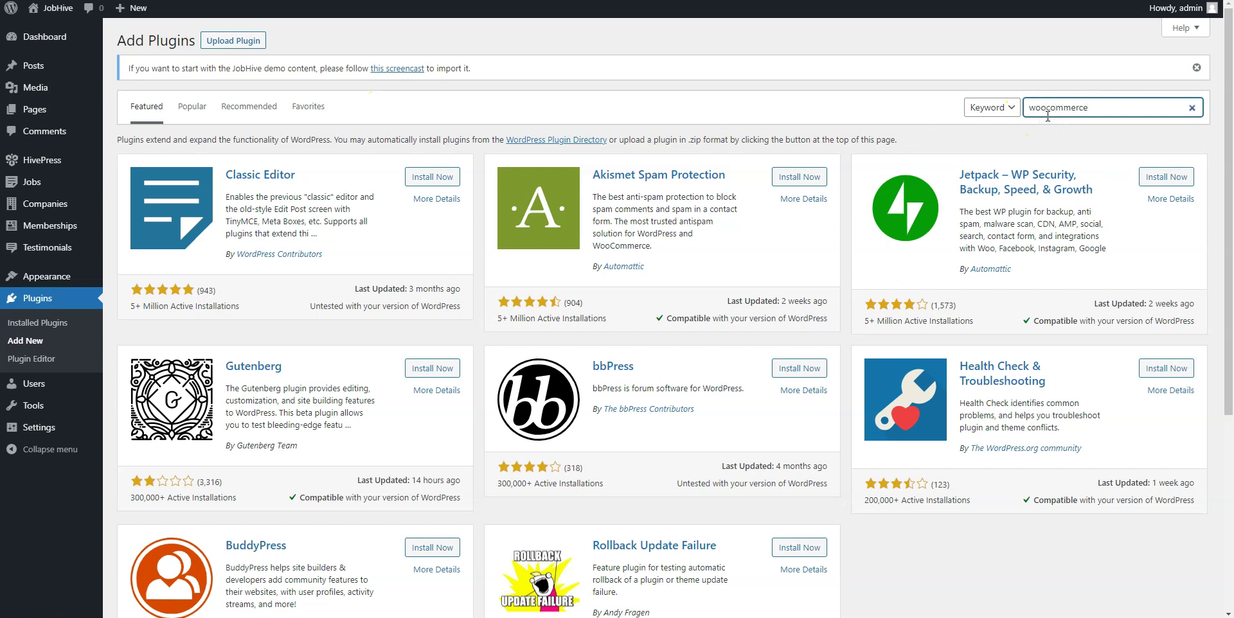
pyautogui.click(439, 180)
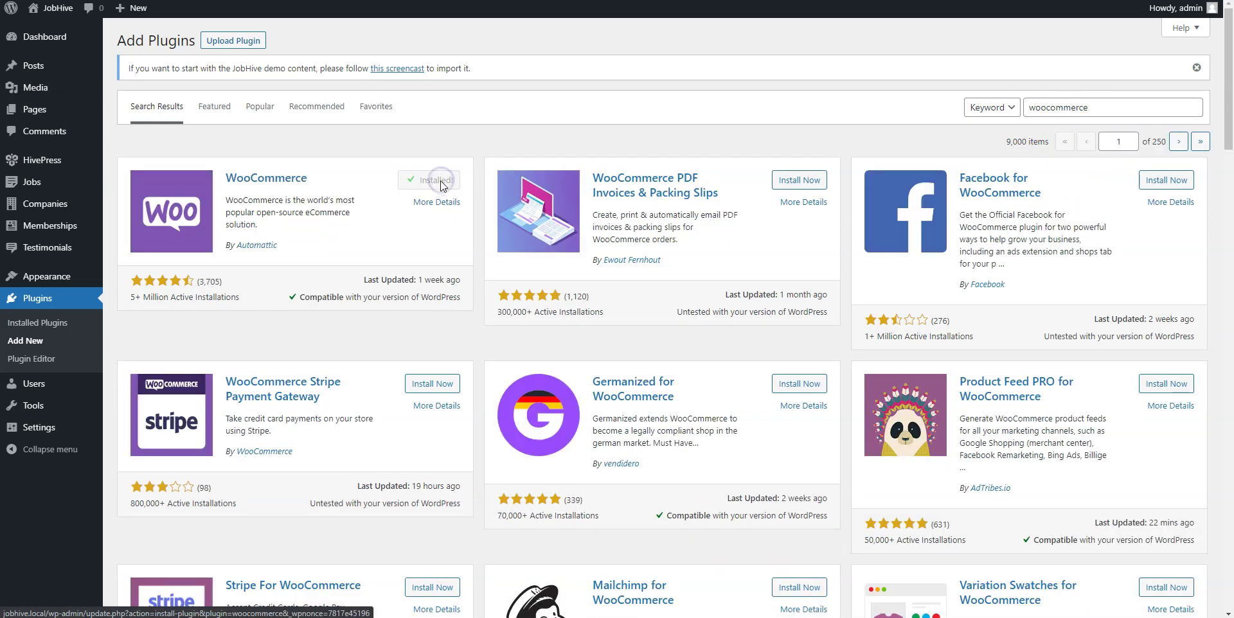
pyautogui.click(439, 183)
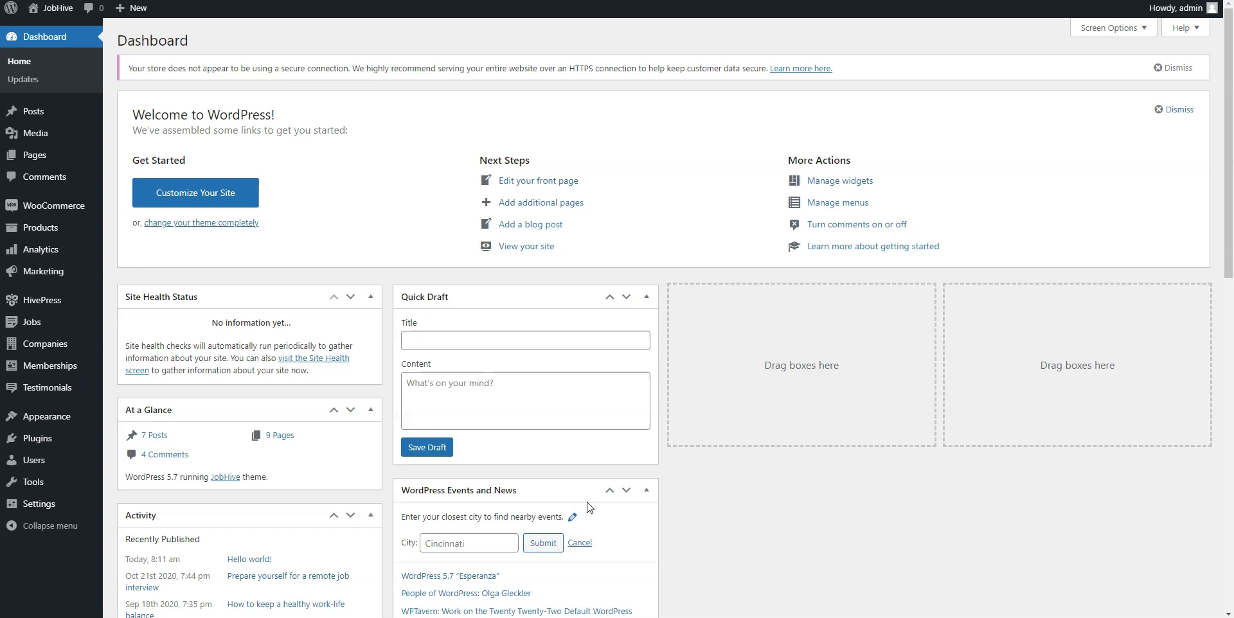
# Create a new job package titled 'Free' with the bullet 'Post up to 5 jobs'.
pyautogui.moveTo(75, 317)
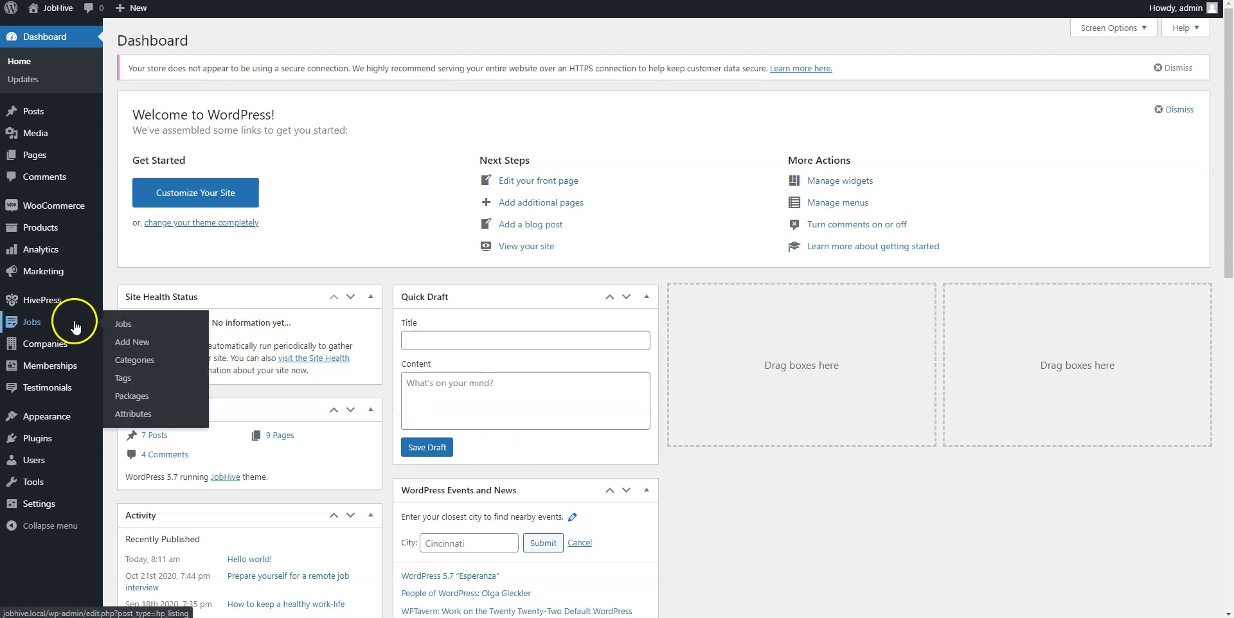
pyautogui.click(131, 396)
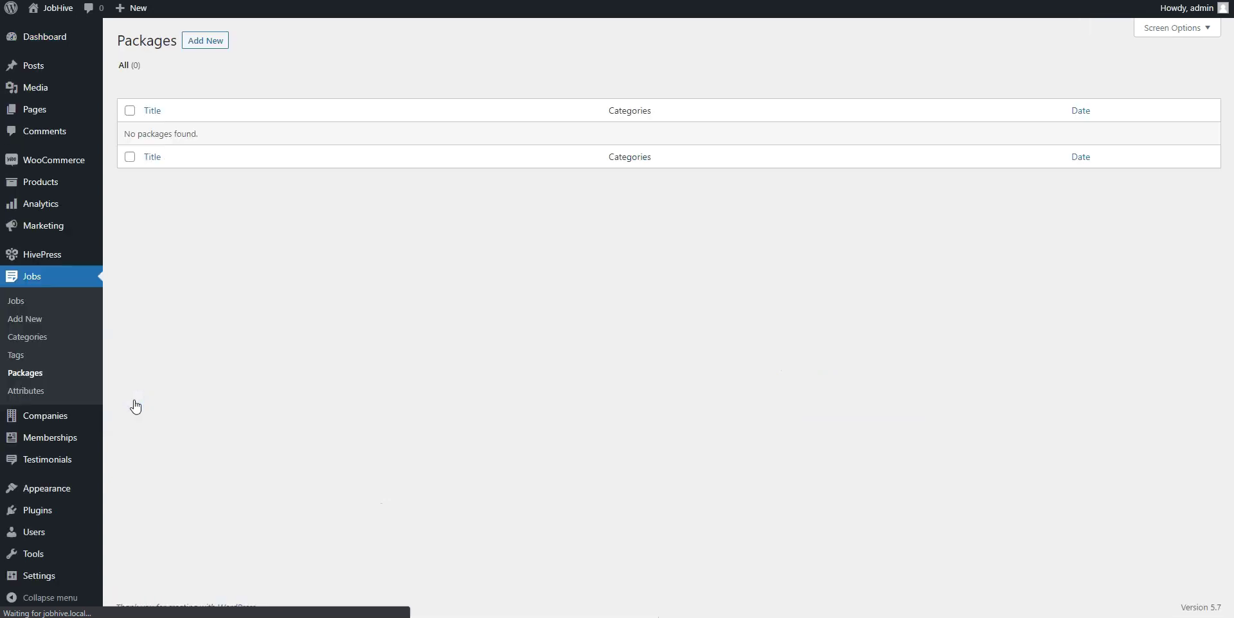
pyautogui.click(204, 40)
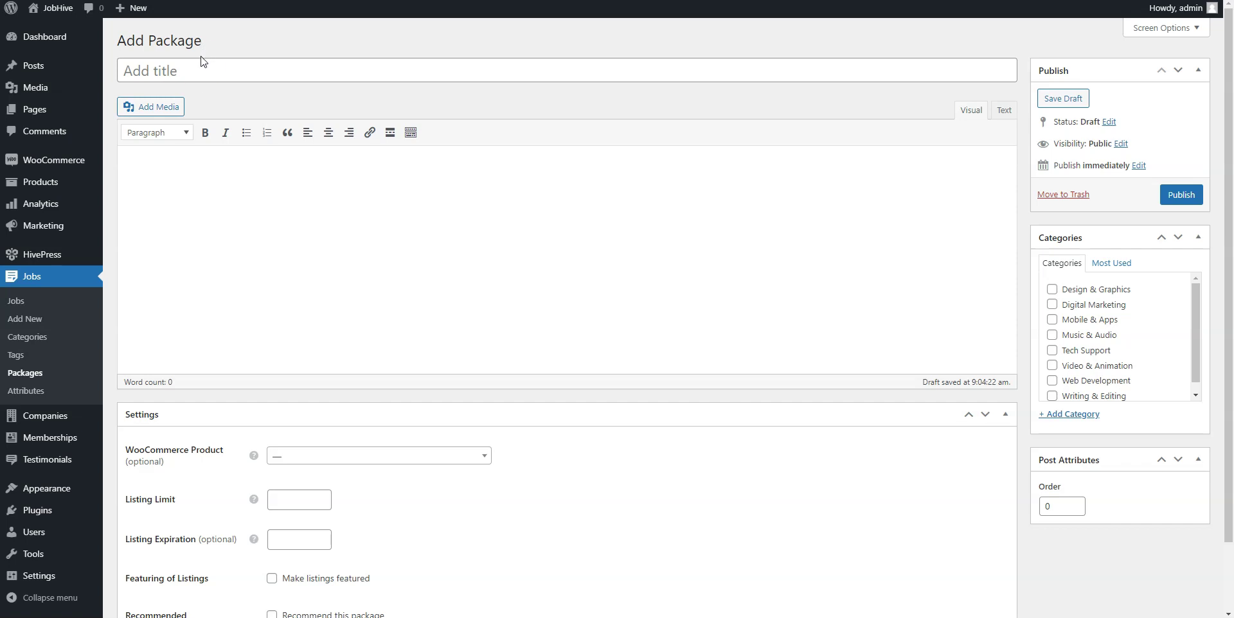
pyautogui.click(199, 70)
pyautogui.write('Free')
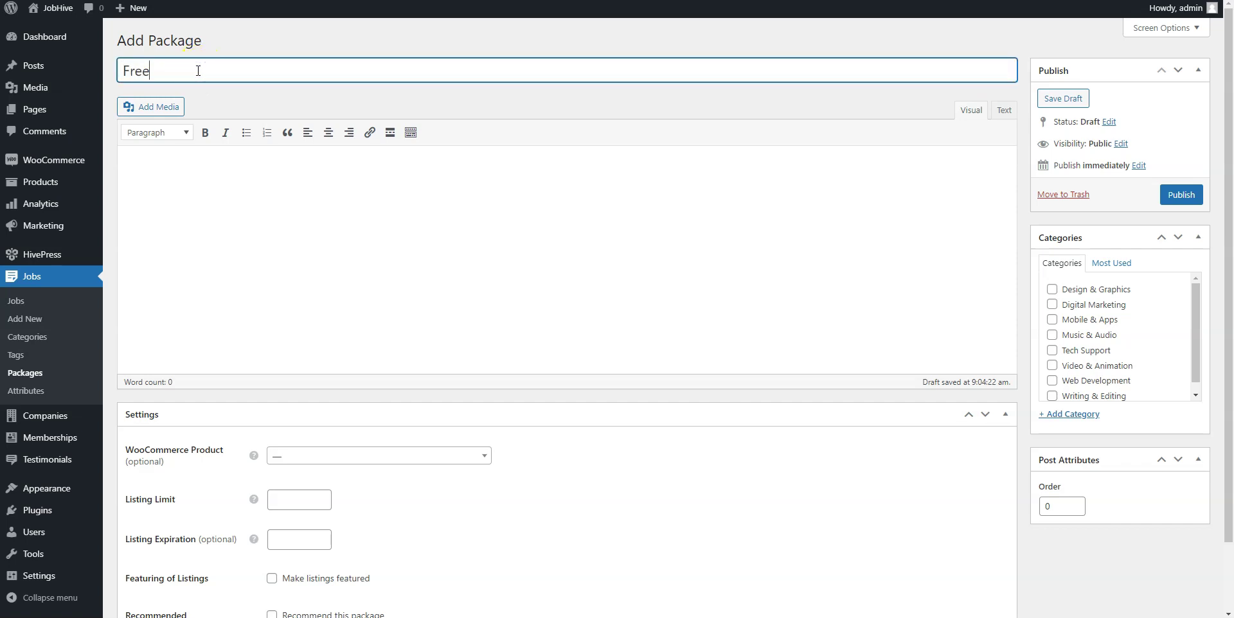
pyautogui.click(199, 173)
pyautogui.click(247, 133)
pyautogui.write('Post up to 5 jobs')
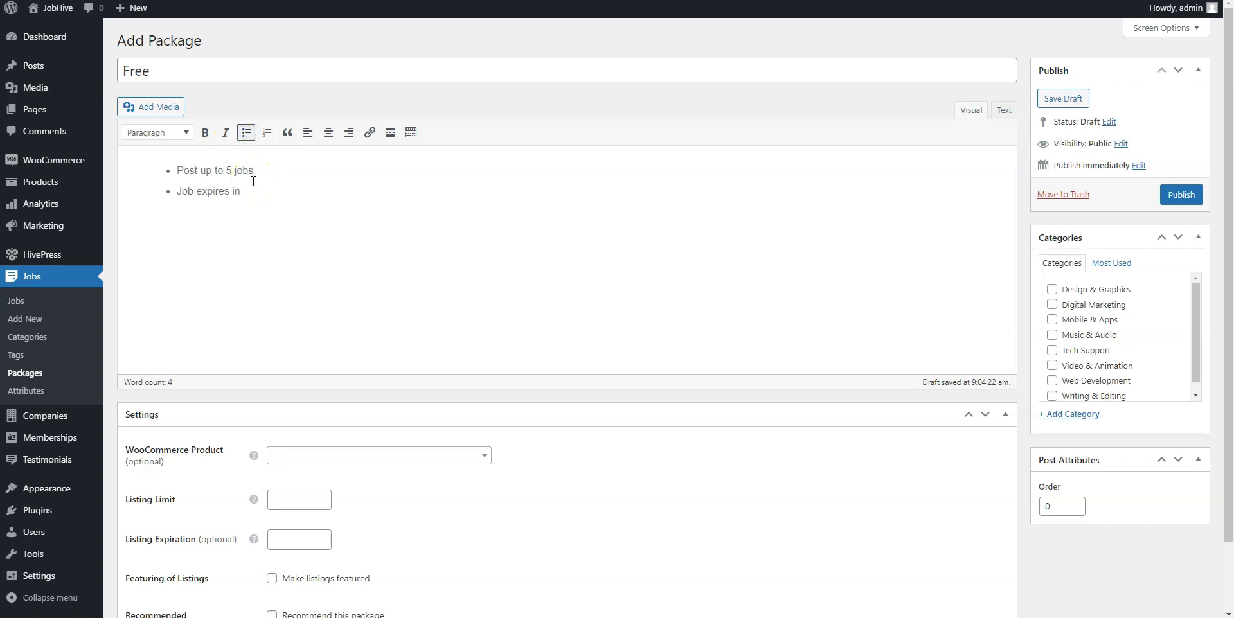
# Set Listing Limit 5 and Expiration 10 days, then publish the package.
pyautogui.click(291, 501)
pyautogui.write('5')
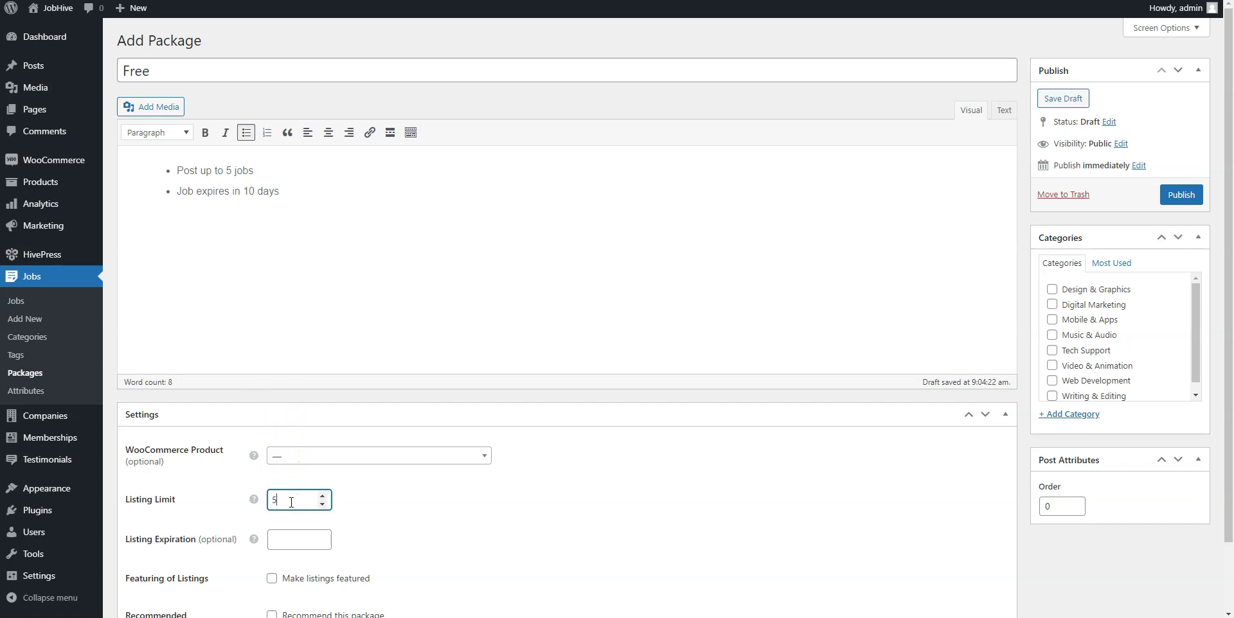
pyautogui.click(288, 543)
pyautogui.write('10')
pyautogui.scroll(-1, 289, 546)
pyautogui.scroll(1, 287, 546)
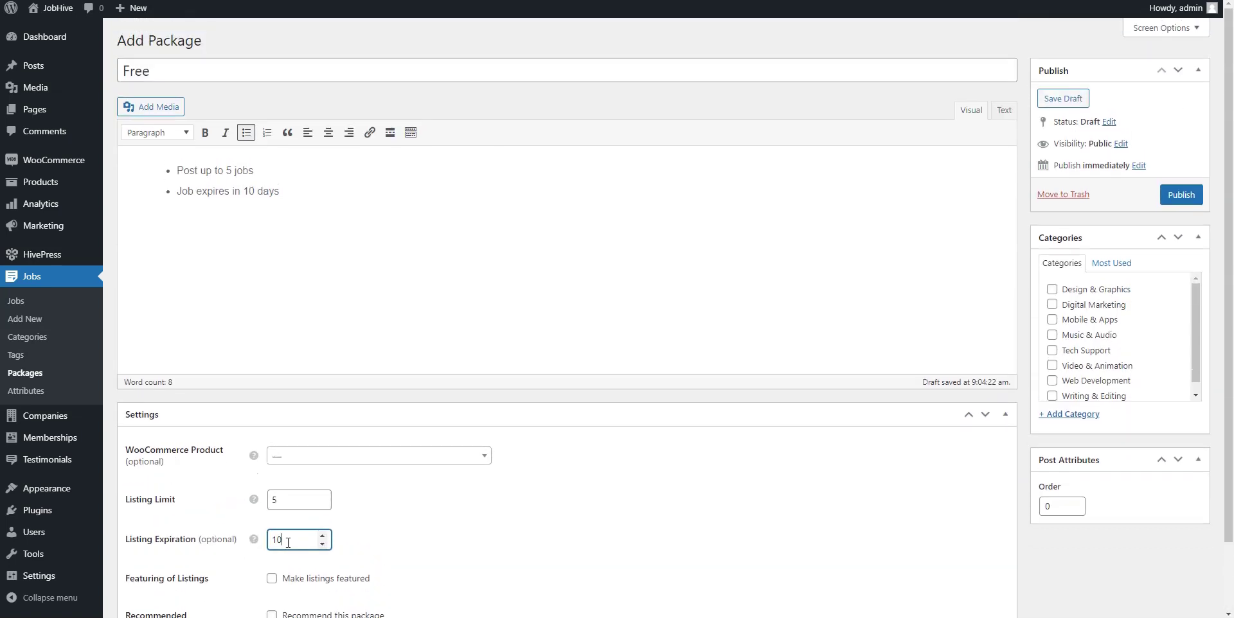
pyautogui.click(1186, 200)
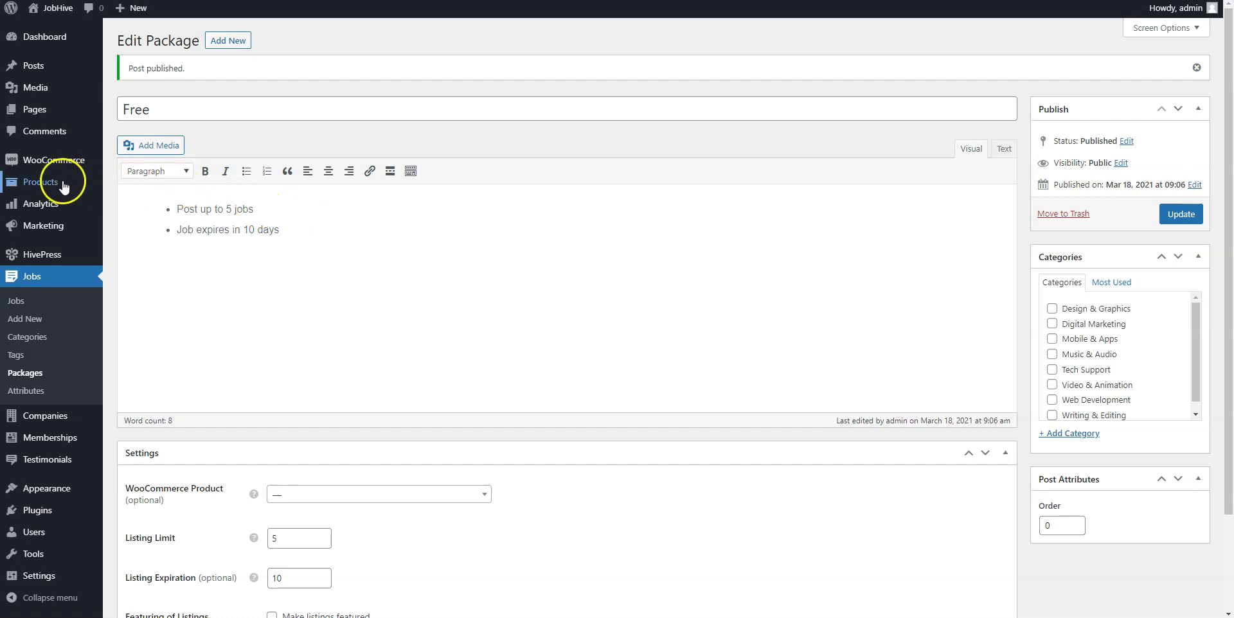
# Create a virtual product named 'Premium' with regular price 100 and publish it.
pyautogui.moveTo(64, 186)
pyautogui.click(133, 203)
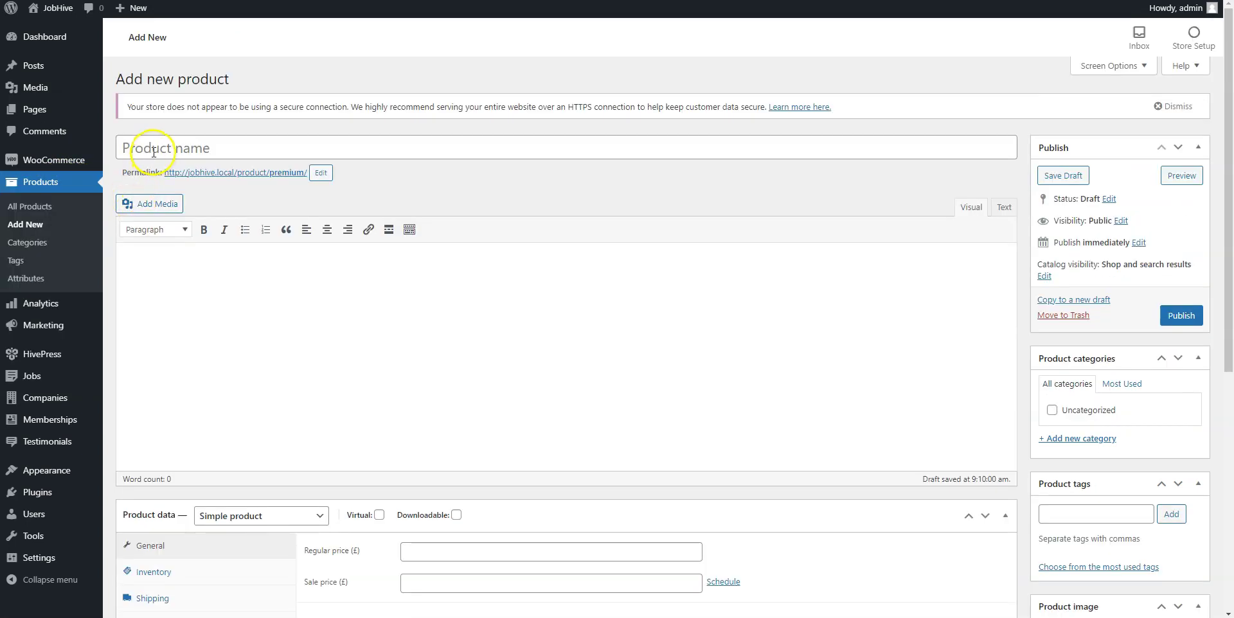
pyautogui.click(153, 150)
pyautogui.write('Premium')
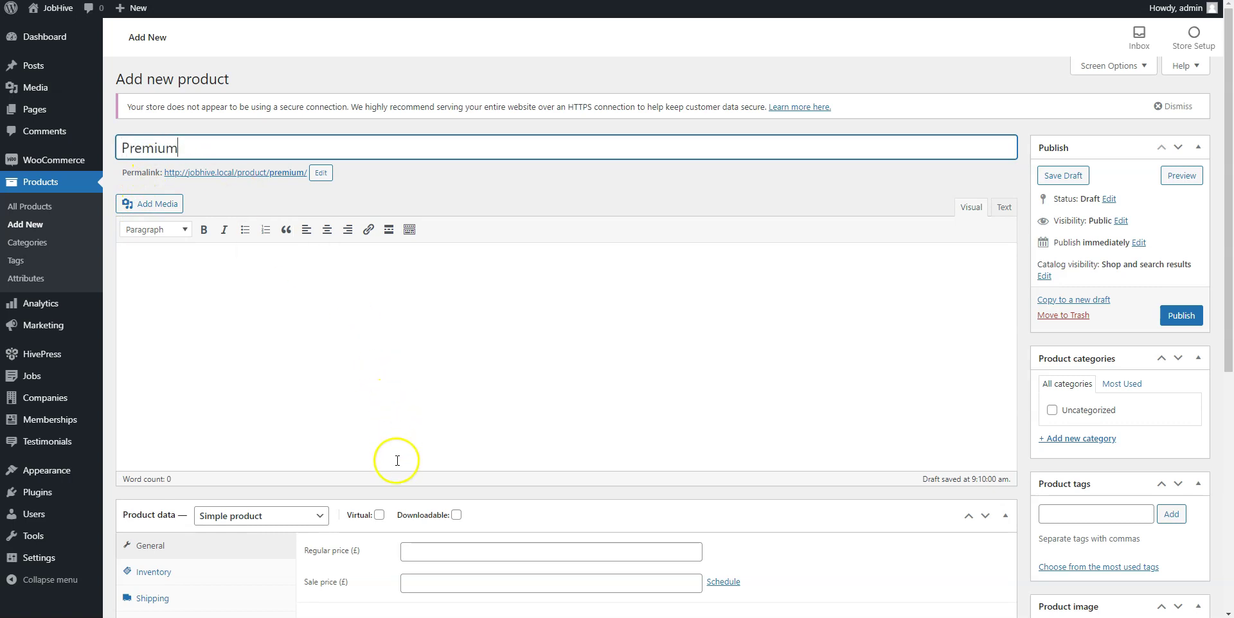
pyautogui.click(380, 514)
pyautogui.click(454, 552)
pyautogui.write('100')
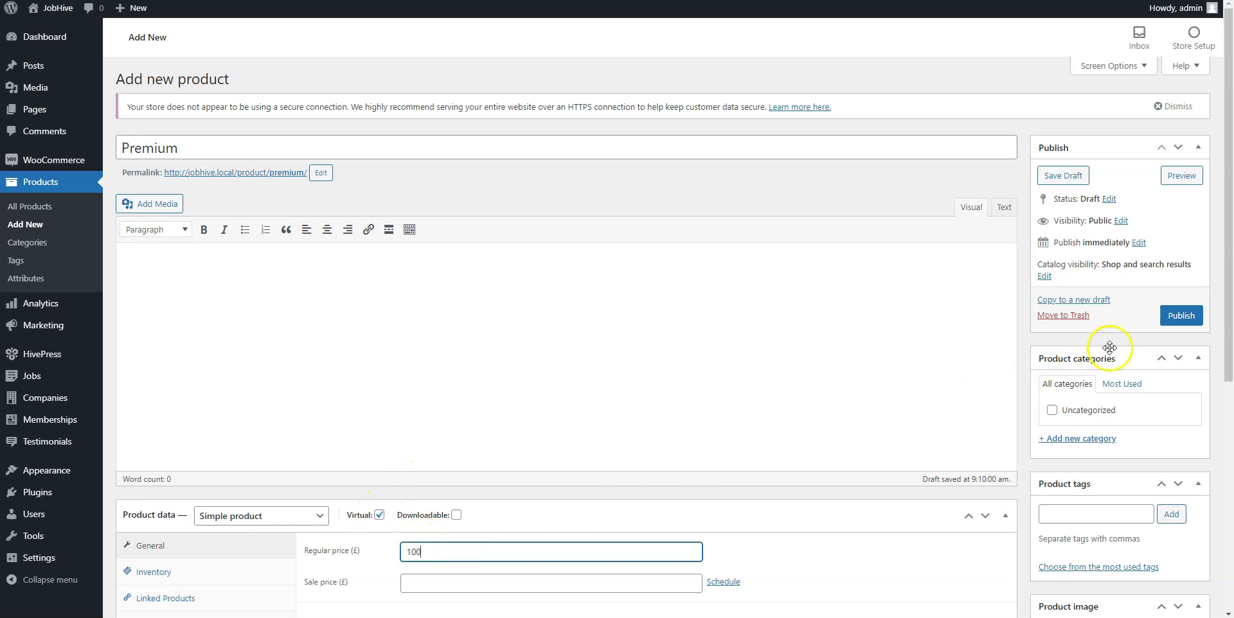
pyautogui.click(1178, 317)
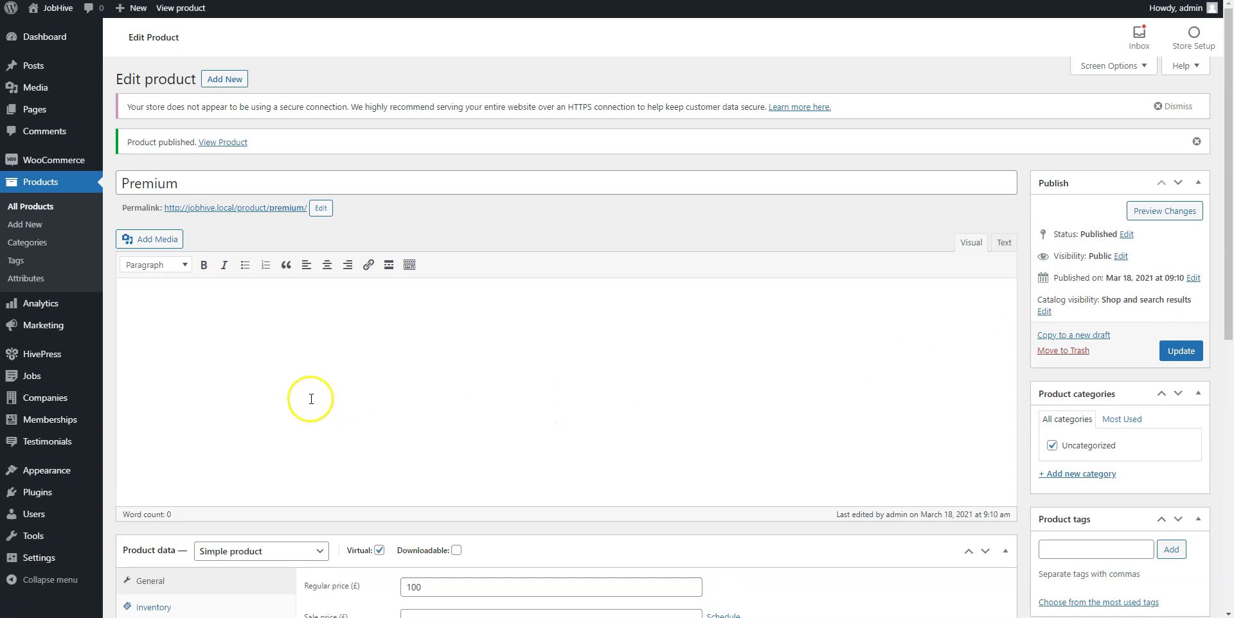
# Create a new job package titled 'Premium' with a bulleted description.
pyautogui.moveTo(55, 384)
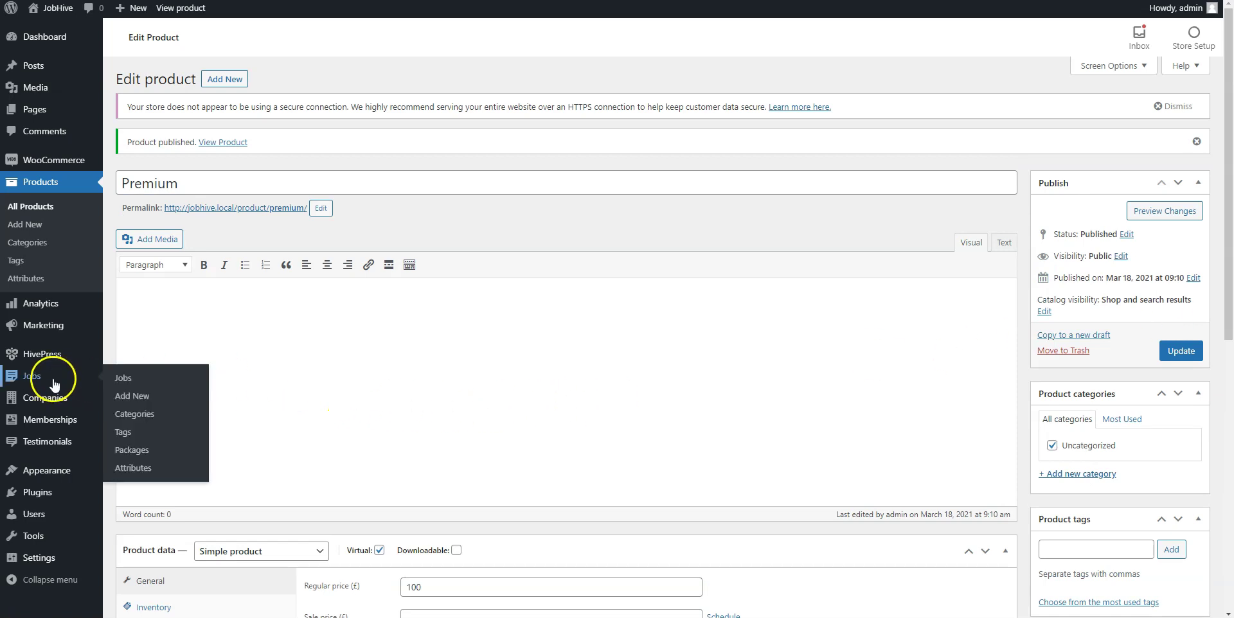
pyautogui.click(135, 454)
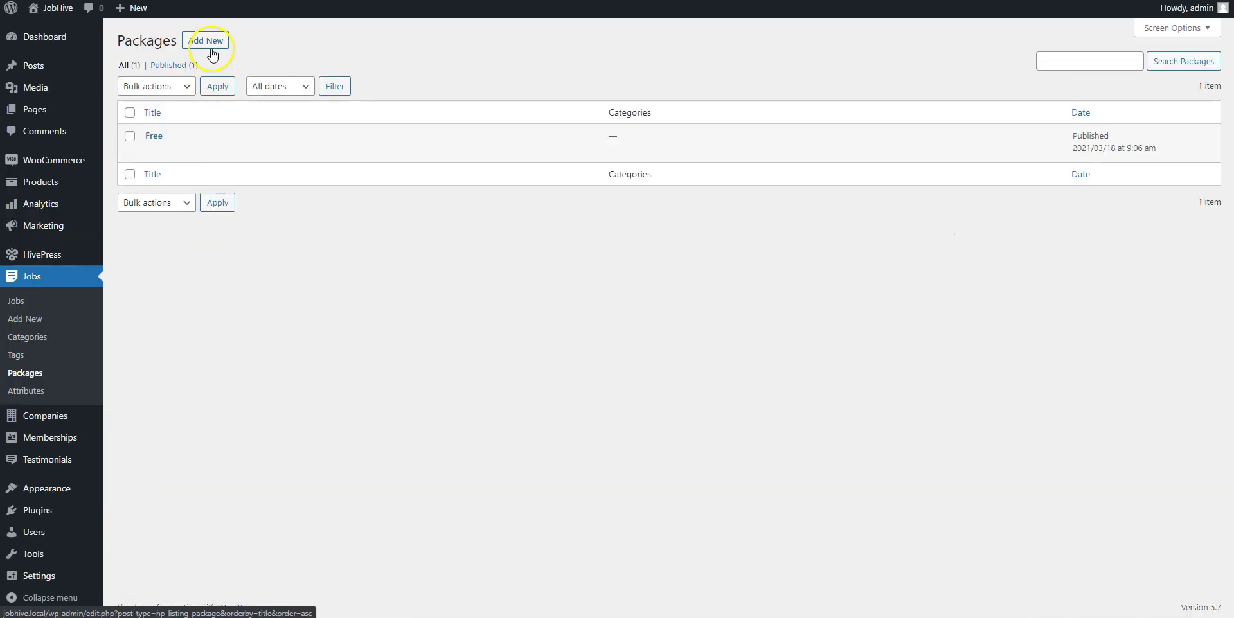
pyautogui.click(212, 49)
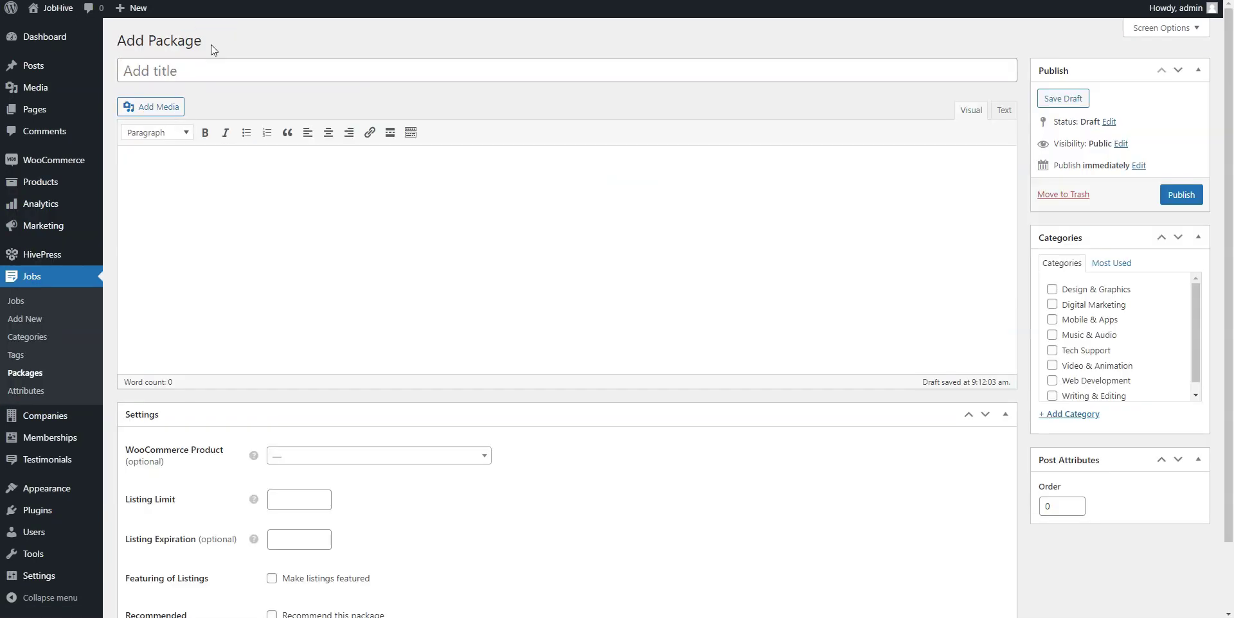
pyautogui.click(203, 70)
pyautogui.write('Premium')
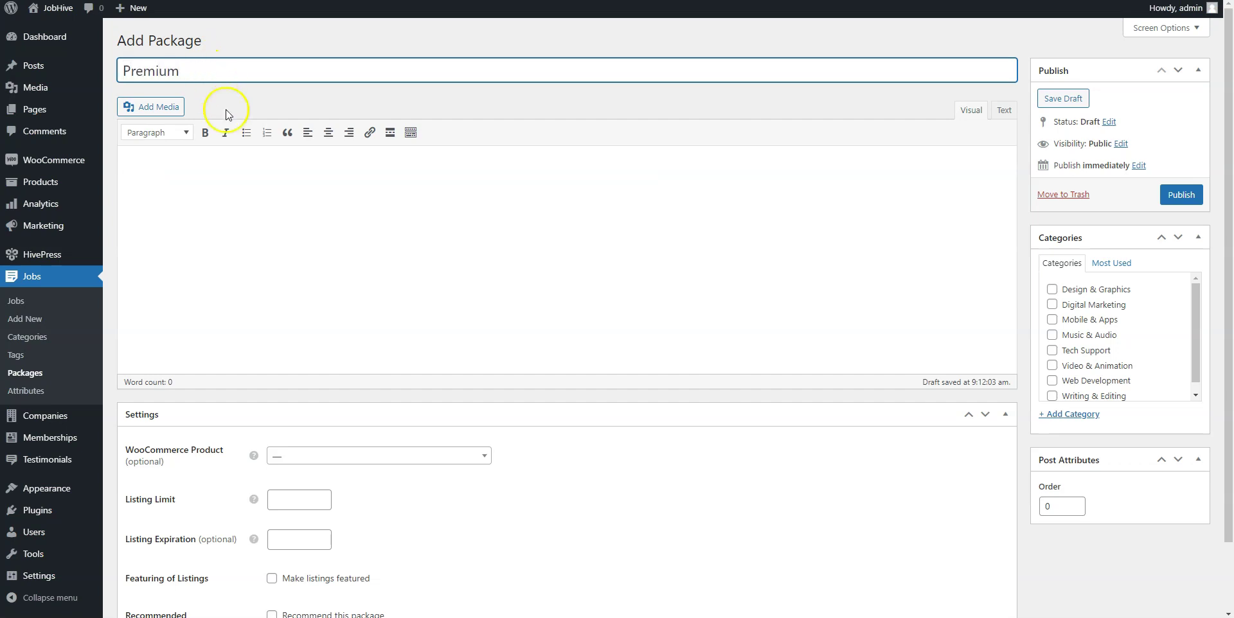
pyautogui.click(246, 132)
pyautogui.click(224, 189)
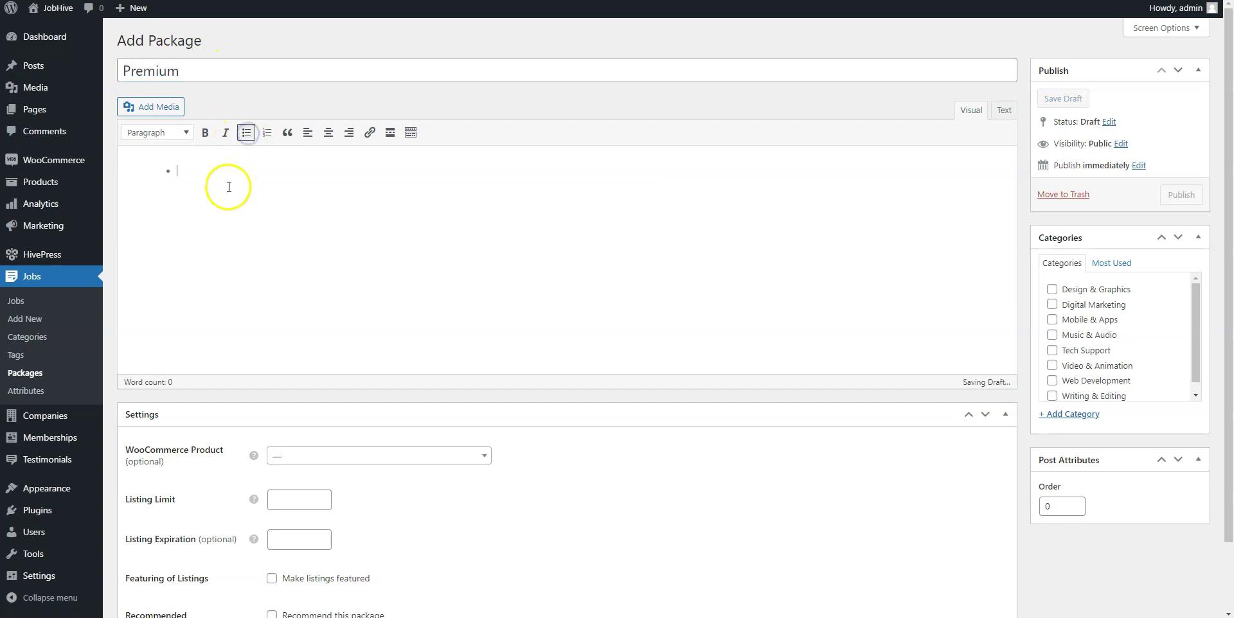
pyautogui.write('Post up to 15 jobs')
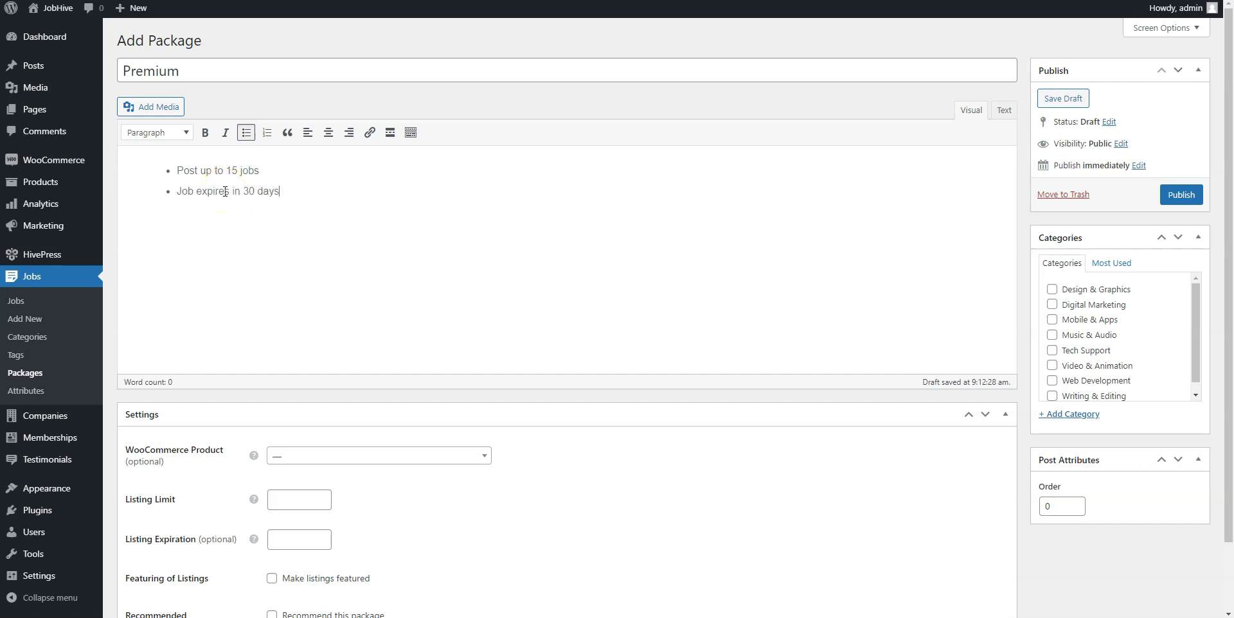
# Set Listing Limit 15, Expiration 30, link the Premium product, publish, and view the homepage.
pyautogui.click(286, 500)
pyautogui.write('15')
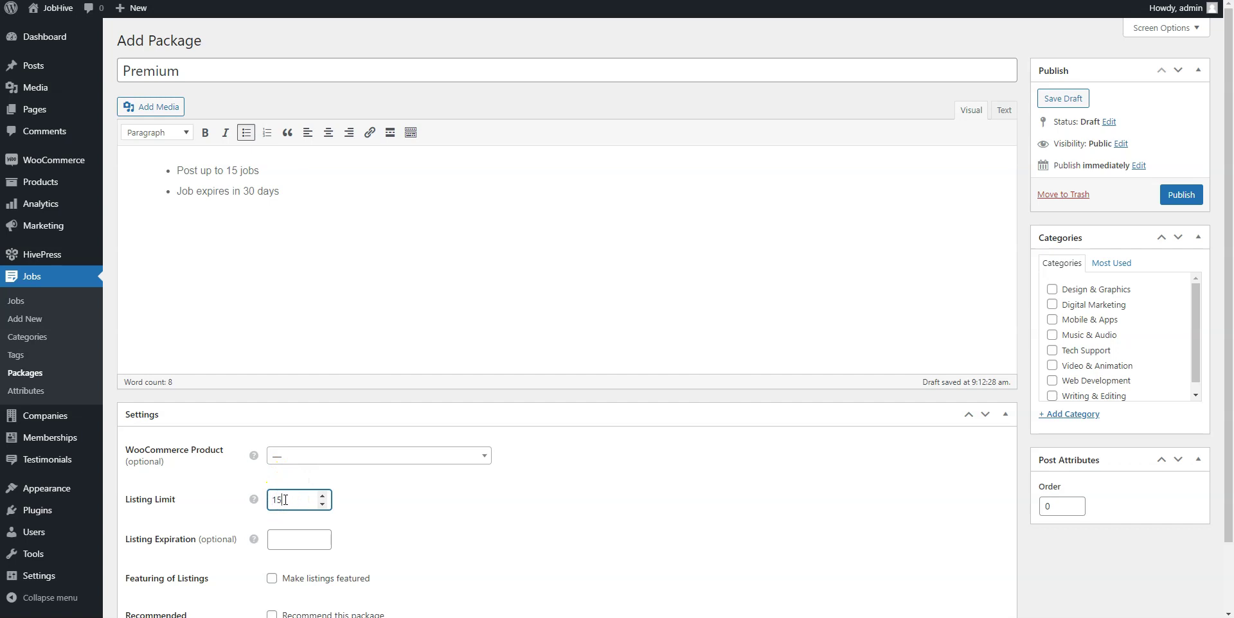
pyautogui.click(288, 541)
pyautogui.write('30')
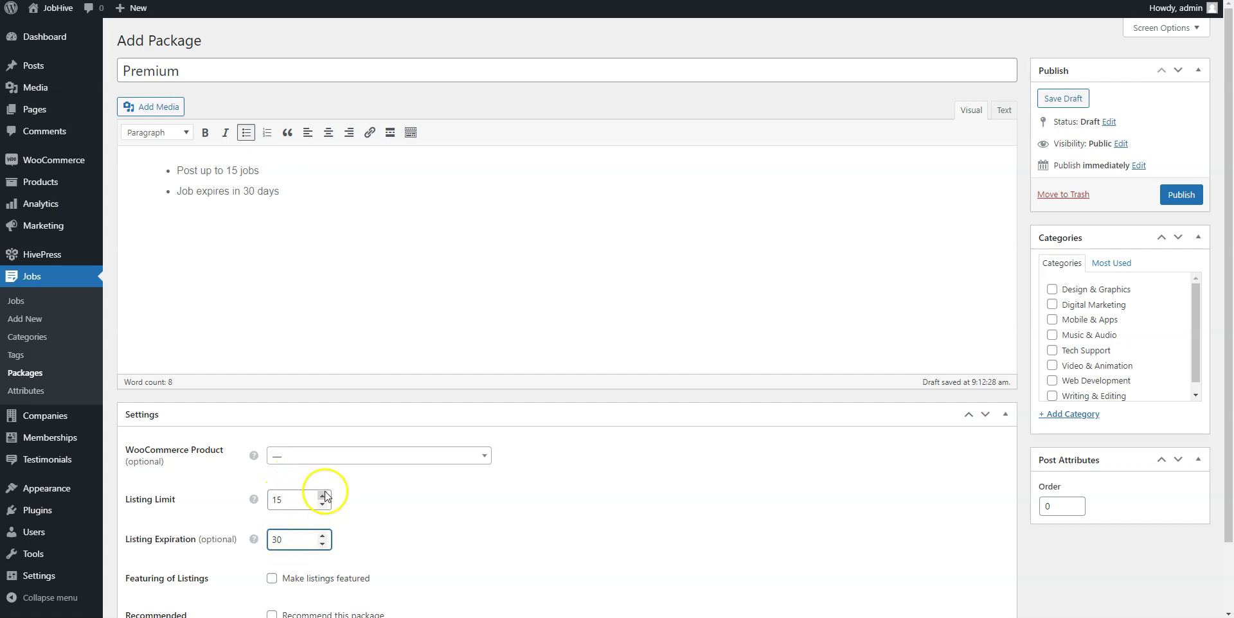
pyautogui.click(353, 455)
pyautogui.click(327, 492)
pyautogui.scroll(-2, 601, 483)
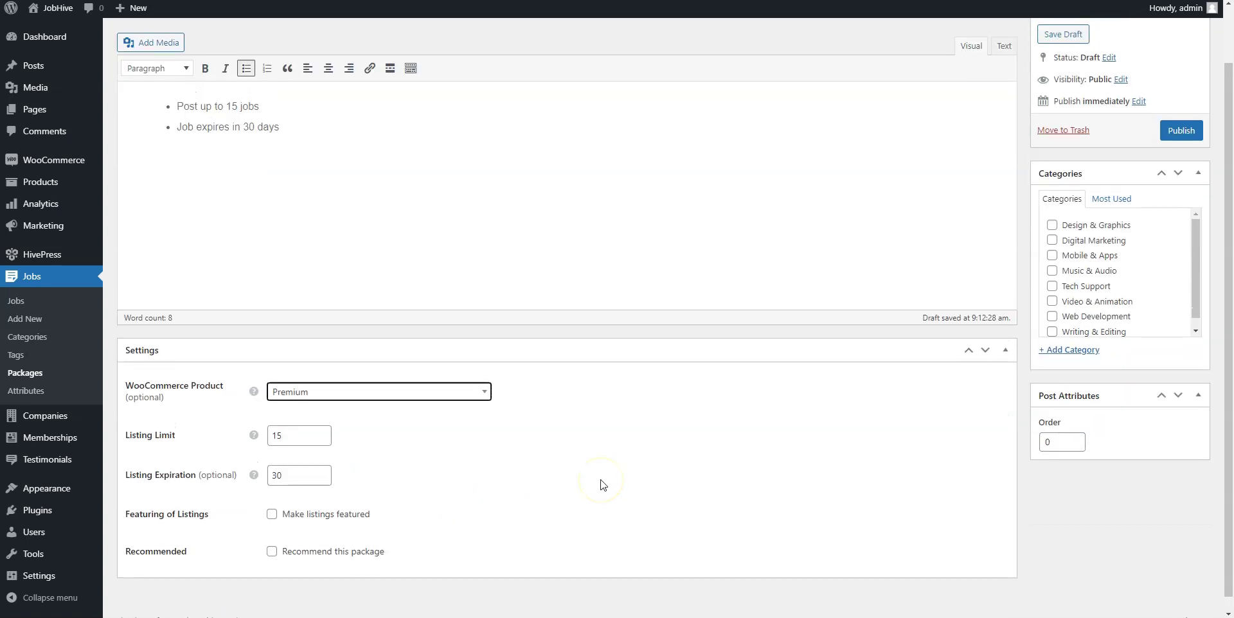
pyautogui.scroll(2, 602, 485)
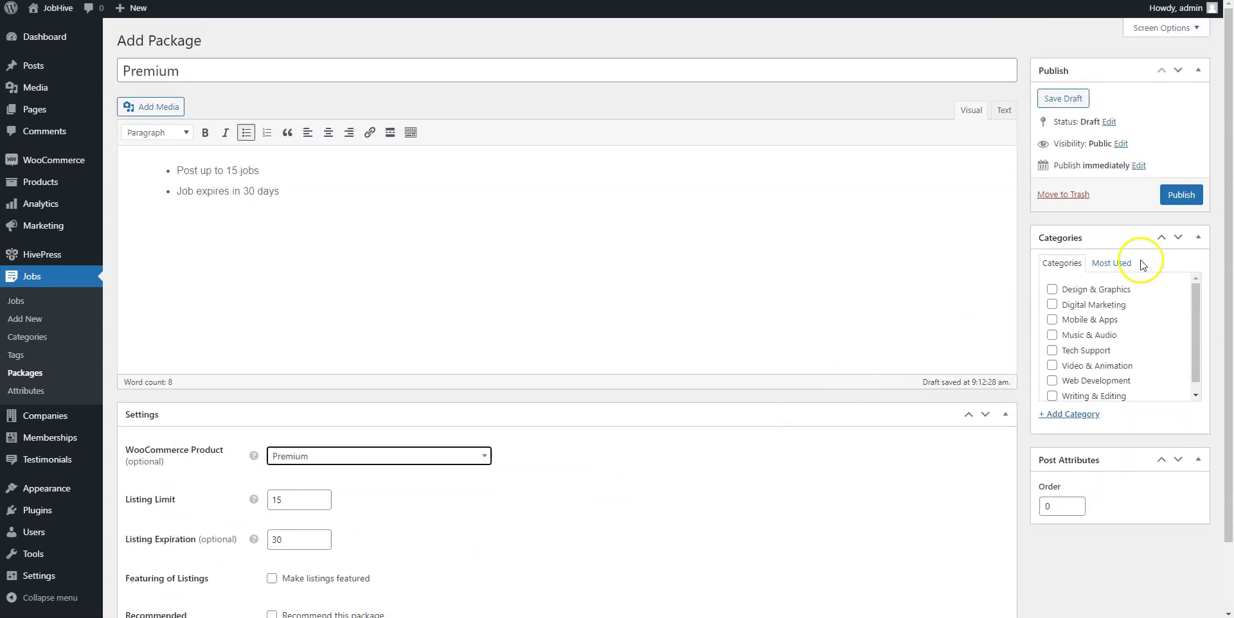
pyautogui.click(1192, 193)
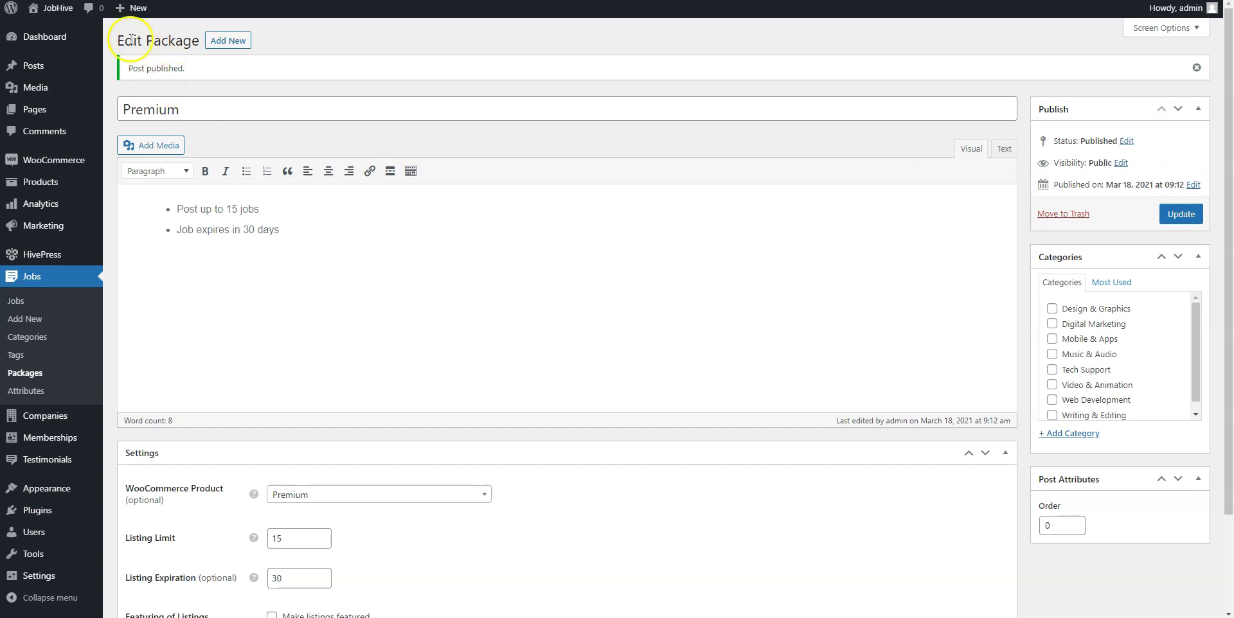
pyautogui.click(58, 13)
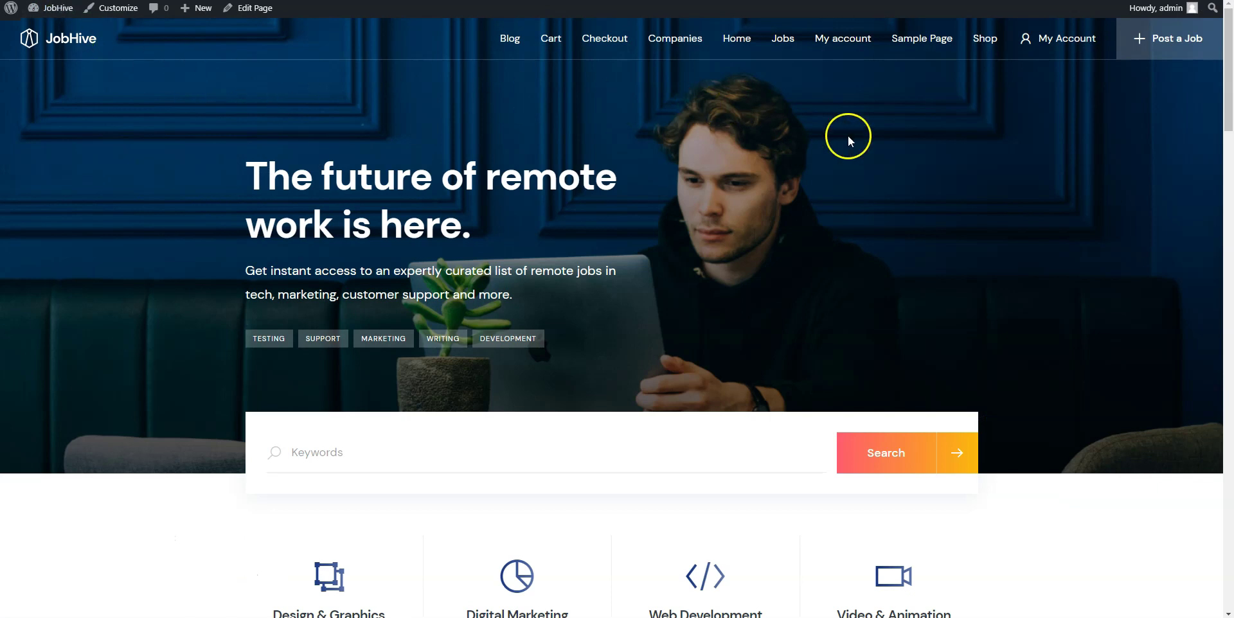
# Start a new job under Design & Graphics and upload the HivePress.jpg image.
pyautogui.click(1155, 41)
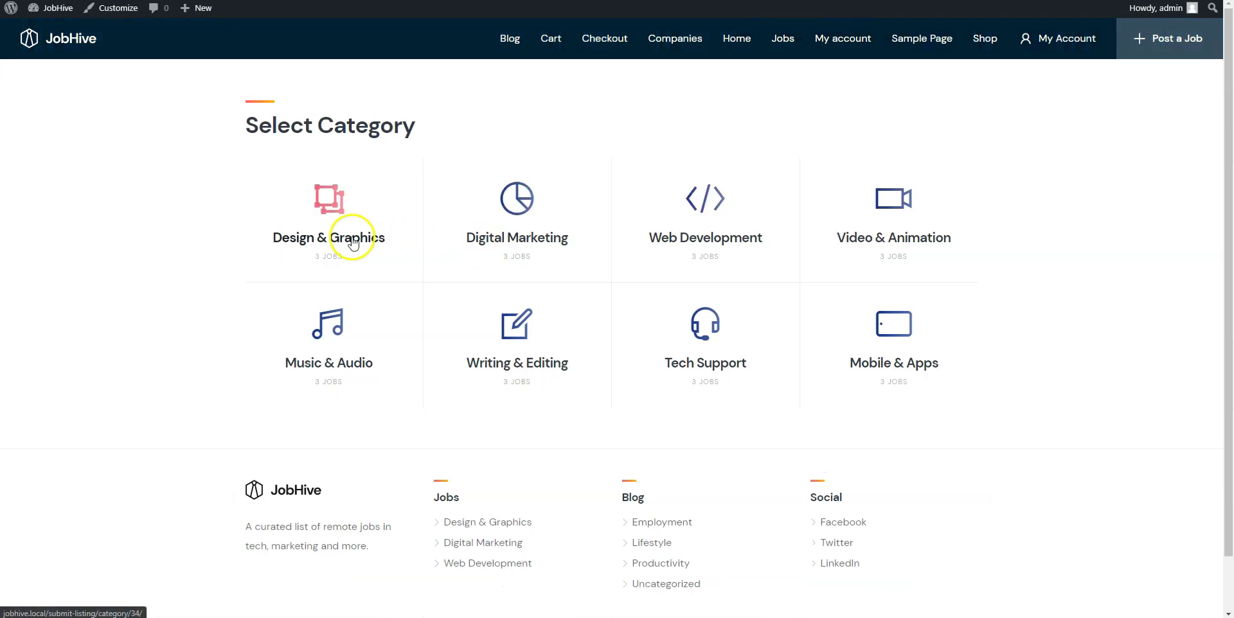
pyautogui.click(352, 240)
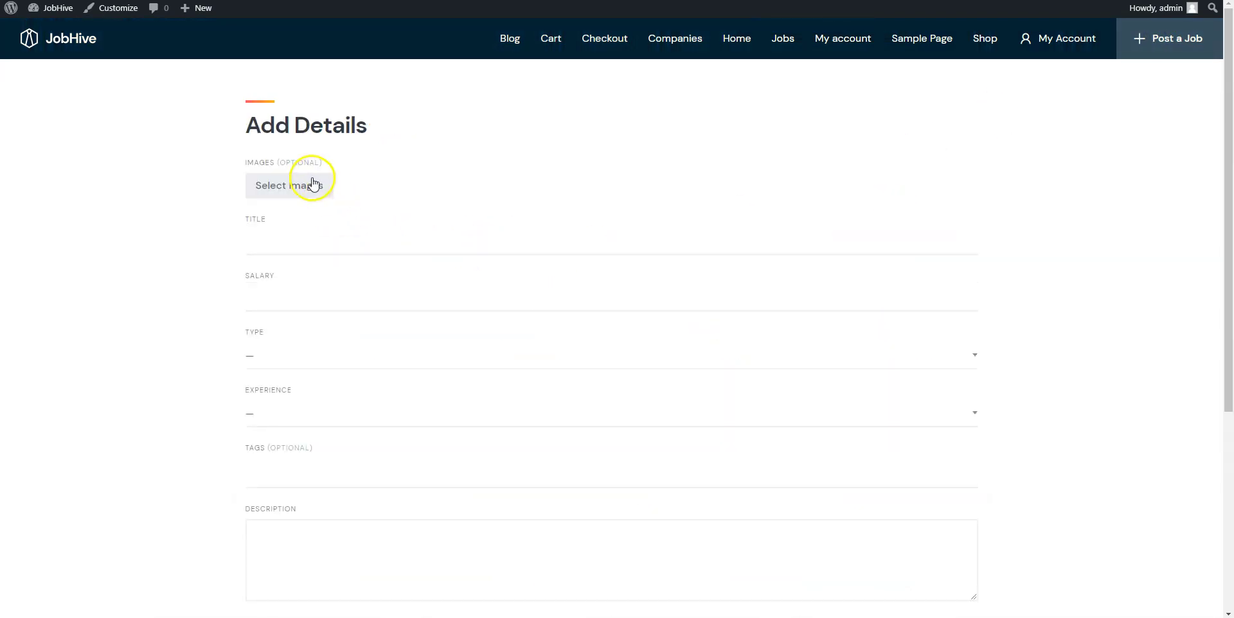
pyautogui.click(315, 182)
pyautogui.click(460, 171)
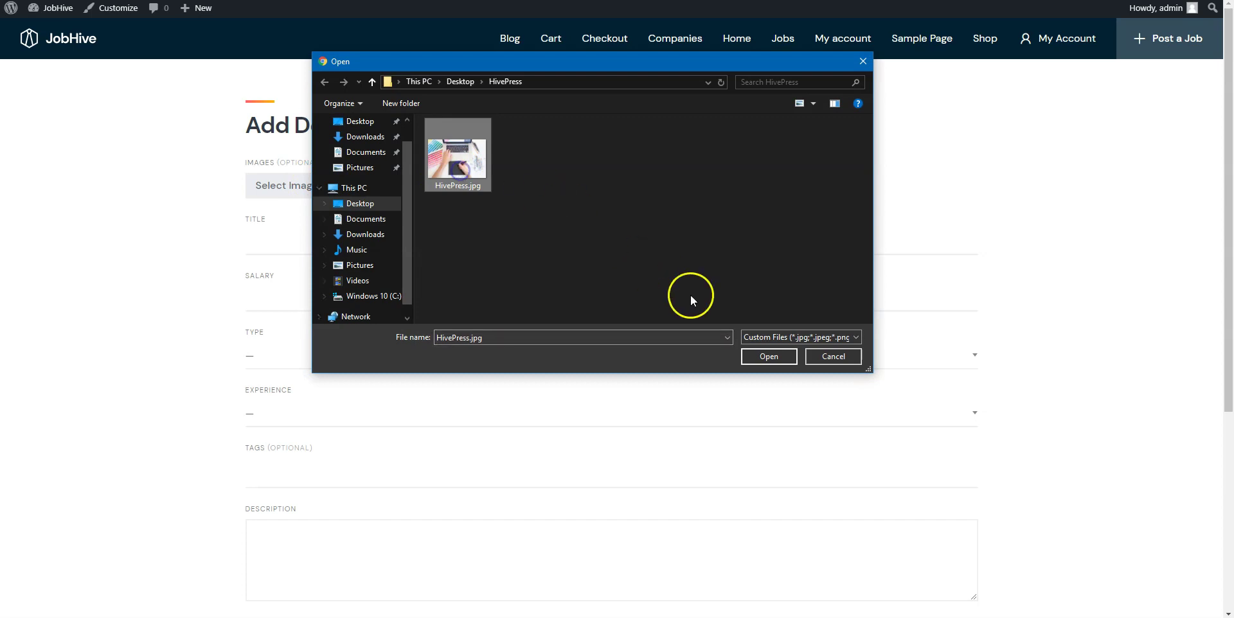
pyautogui.click(764, 357)
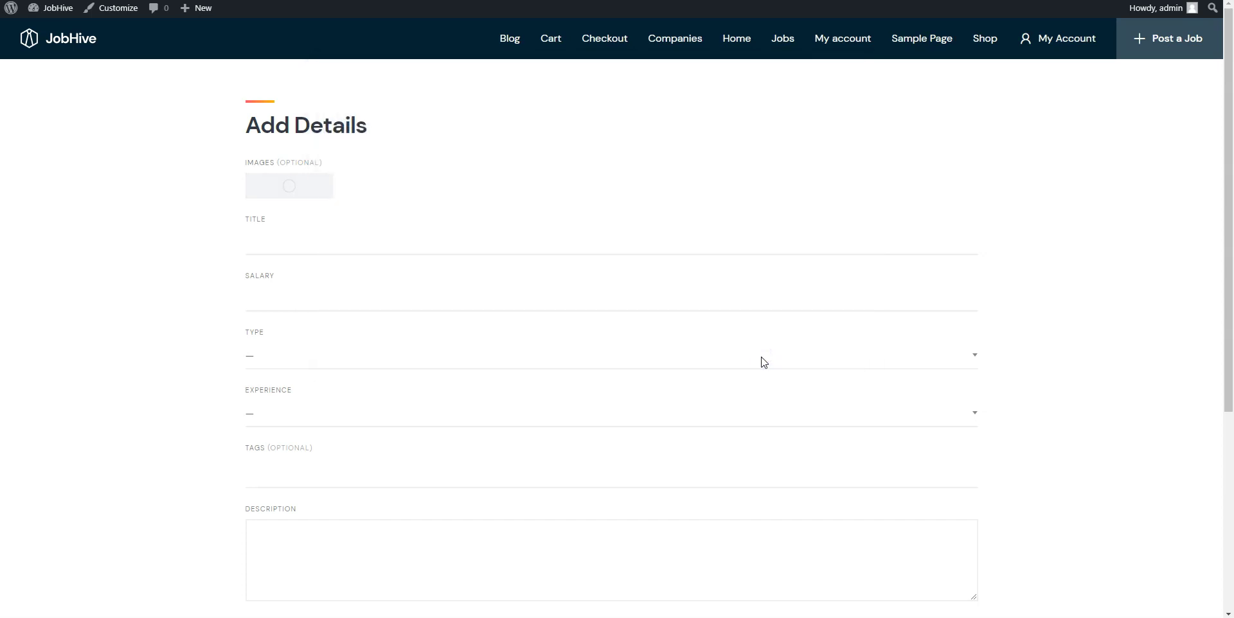
# Enter title 'Example', salary 100, Full-time type, description 'example', and submit the listing.
pyautogui.click(687, 356)
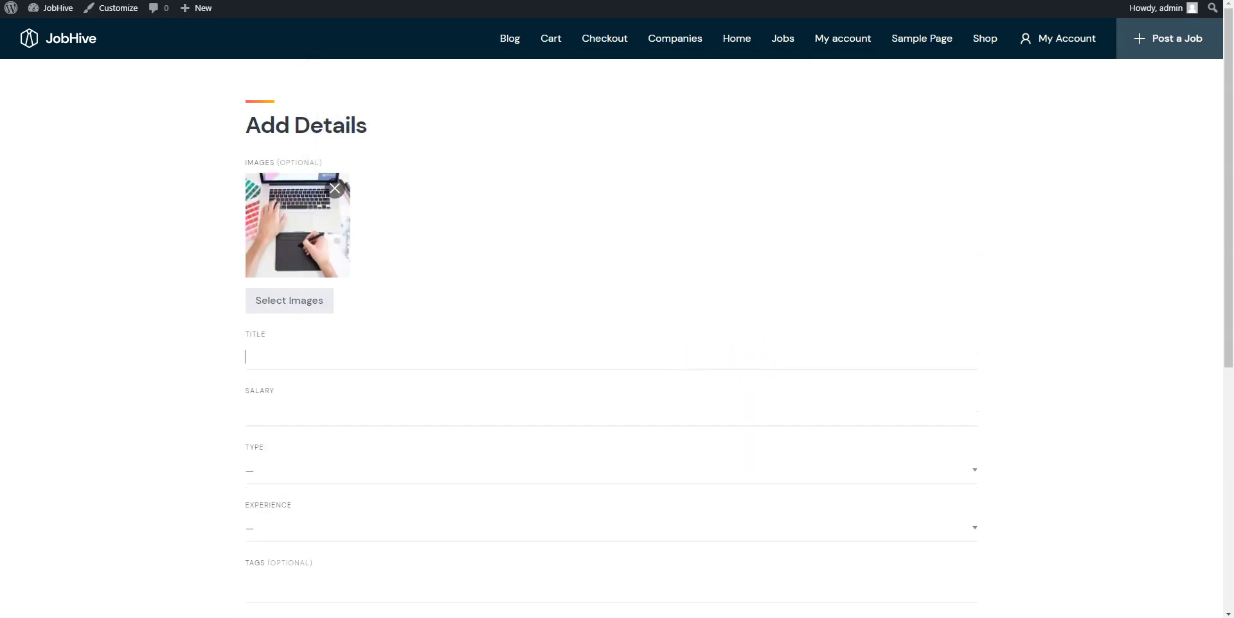
pyautogui.write('Exa')
pyautogui.click(556, 415)
pyautogui.write('100')
pyautogui.click(451, 471)
pyautogui.click(344, 513)
pyautogui.click(310, 504)
pyautogui.scroll(-3, 309, 506)
pyautogui.click(297, 450)
pyautogui.write('example')
pyautogui.click(276, 551)
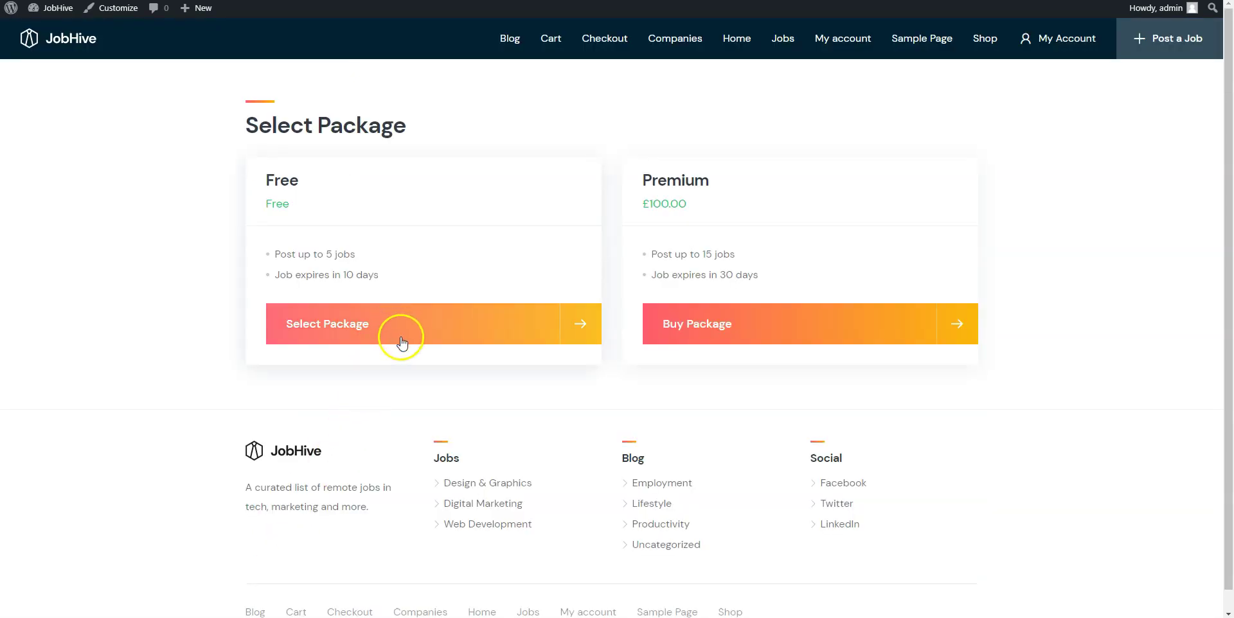
# Buy the Premium package, review the £100.00 checkout order, and return to the admin dashboard.
pyautogui.click(713, 322)
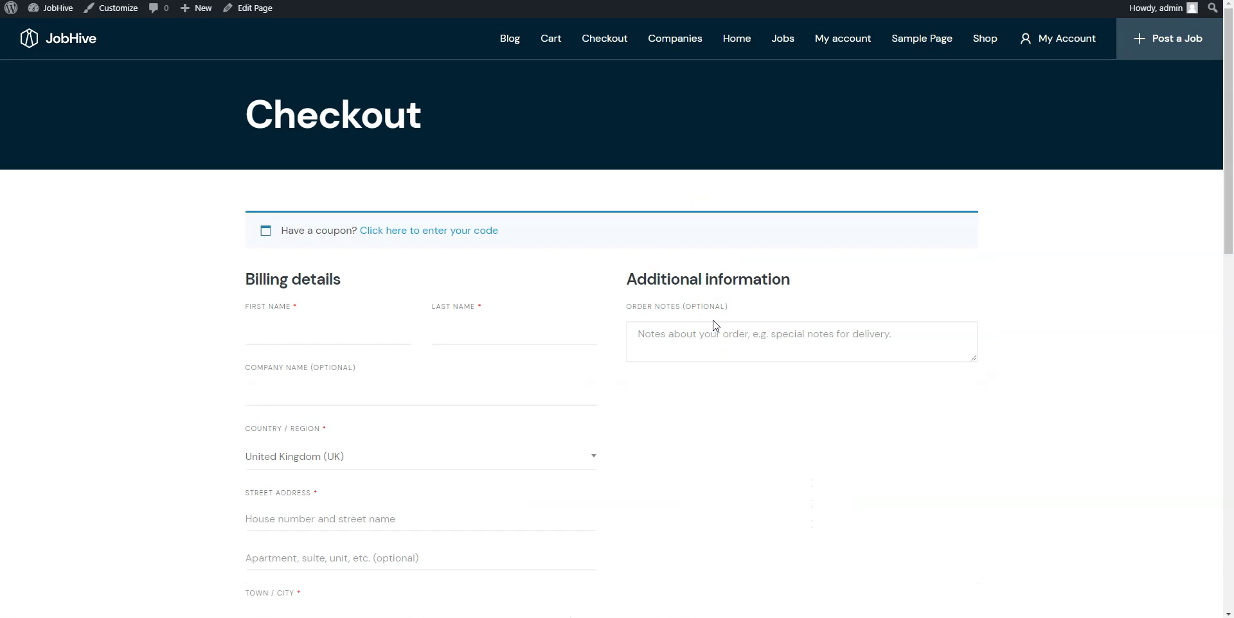
pyautogui.scroll(-3, 713, 324)
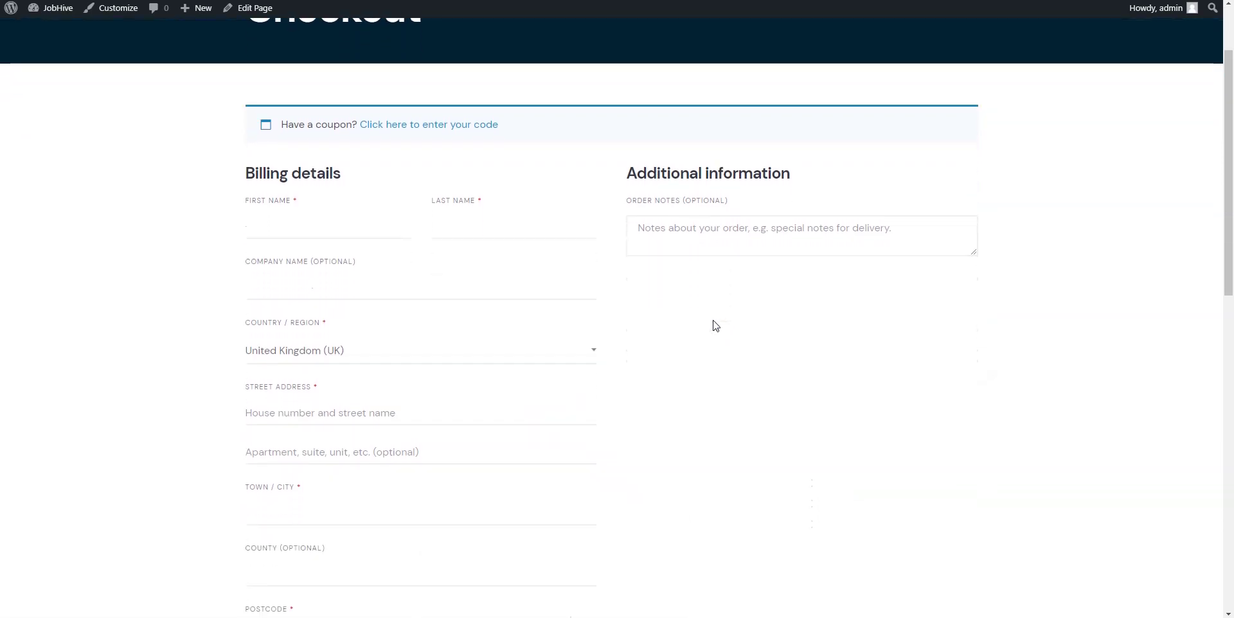
pyautogui.scroll(-6, 715, 325)
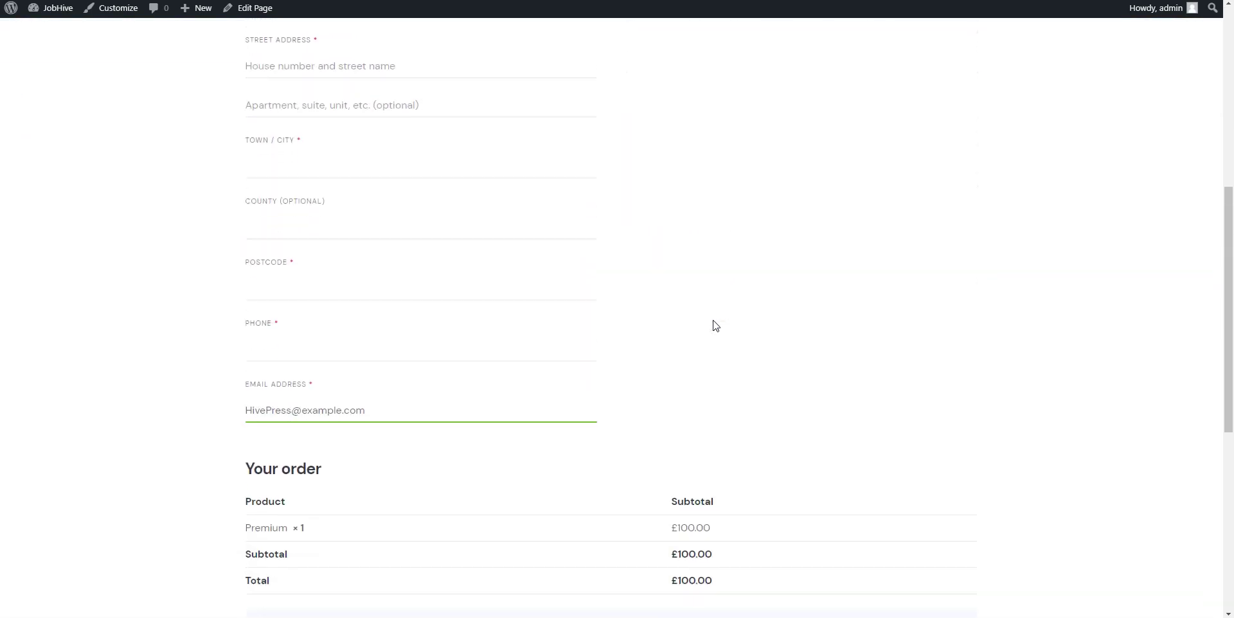
pyautogui.scroll(-3, 715, 325)
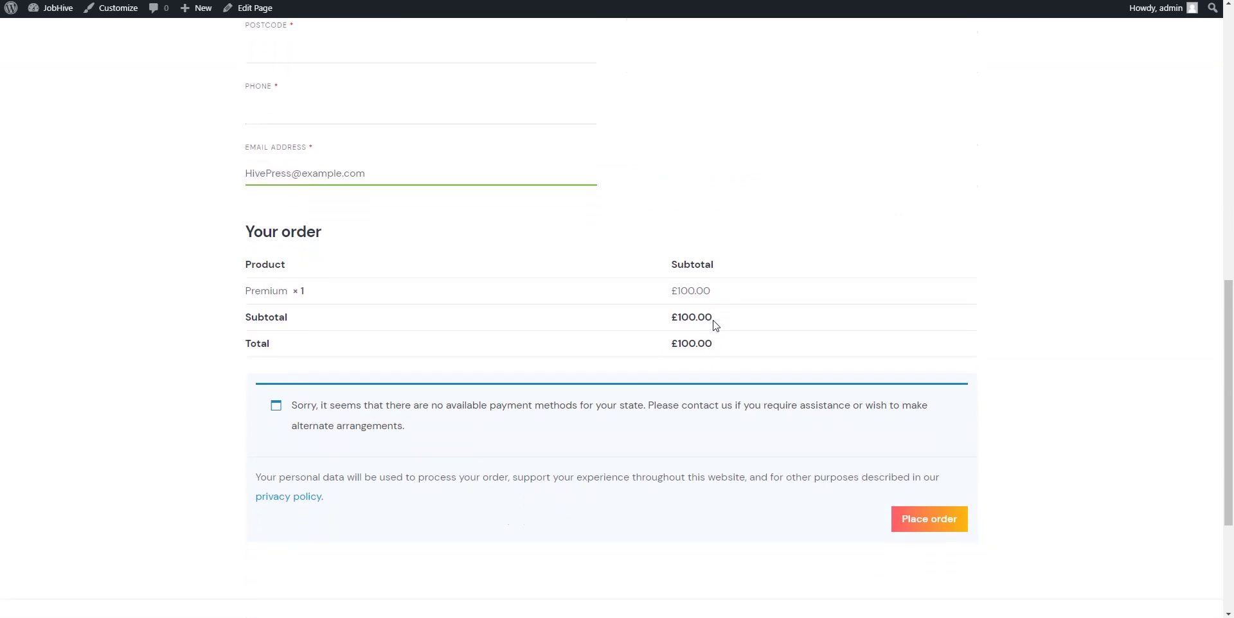
pyautogui.scroll(9, 715, 325)
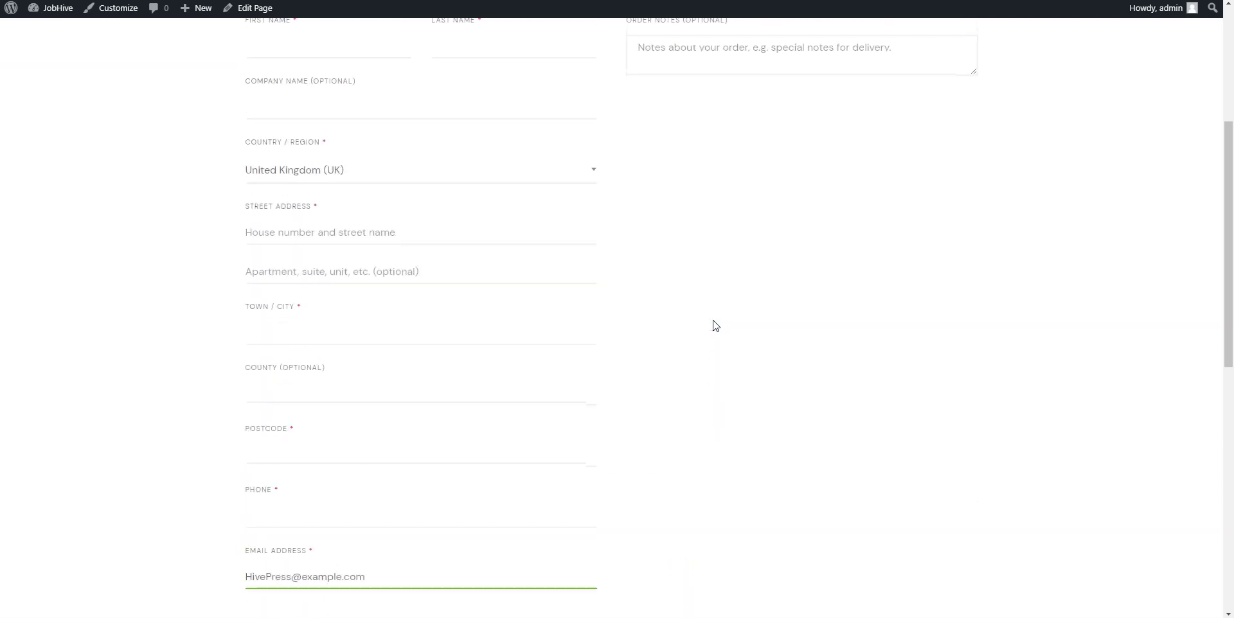
pyautogui.scroll(3, 715, 325)
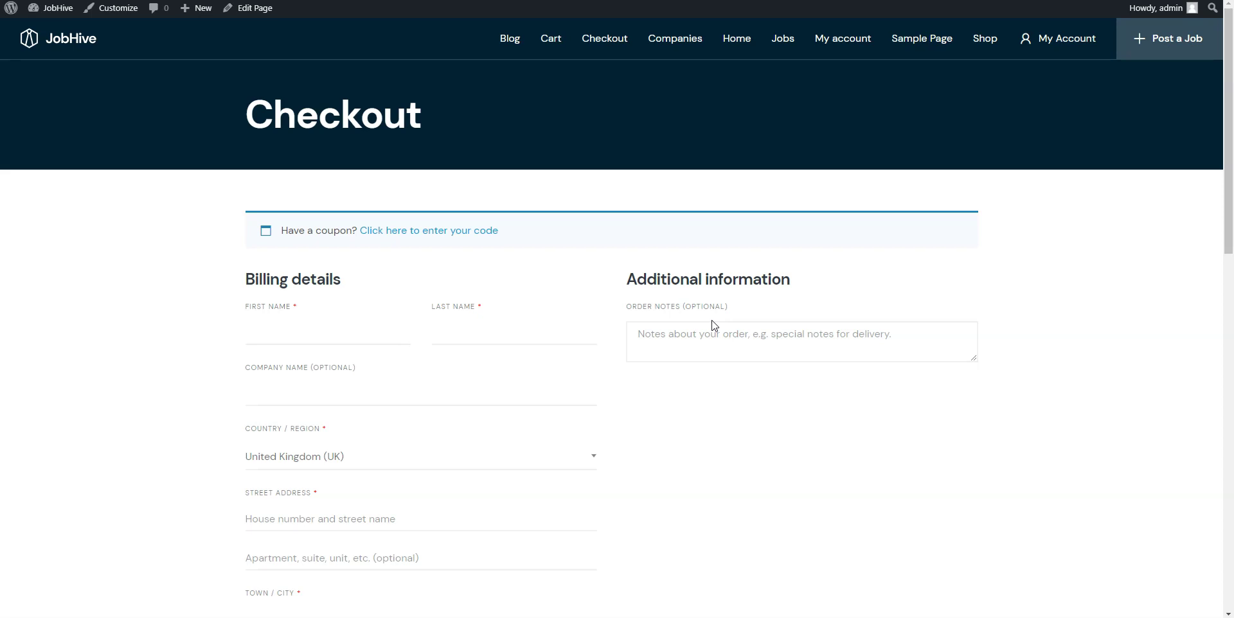
pyautogui.click(56, 9)
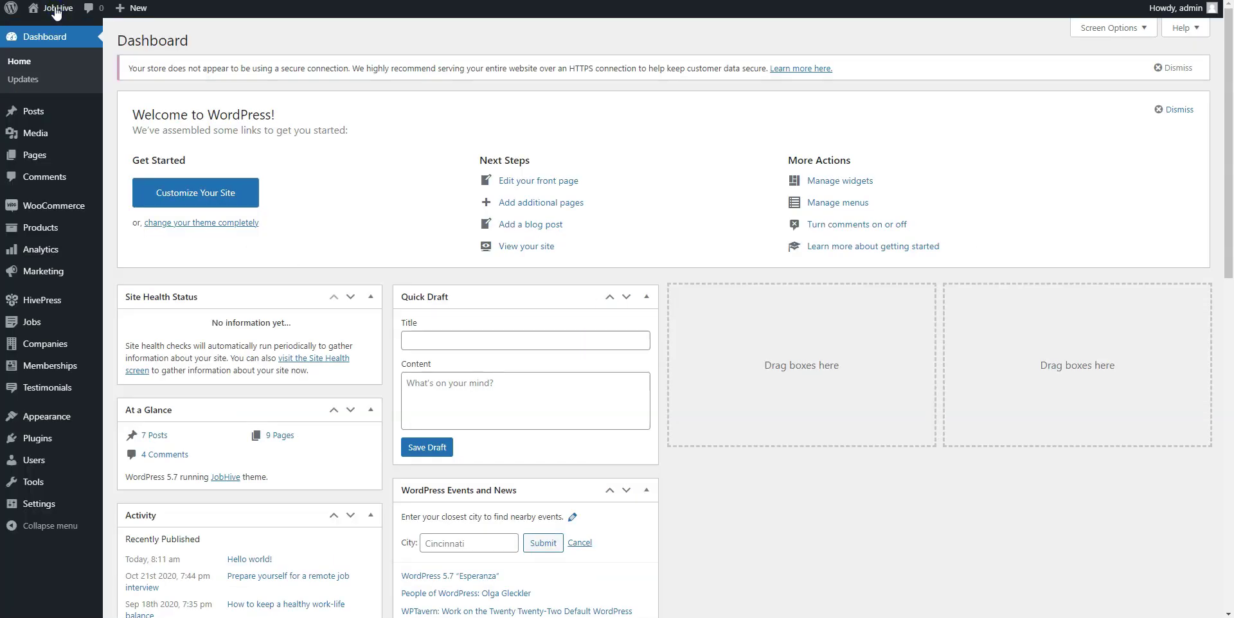
# Publish a membership plan 'Free' described 'Access for 1 day' with expiration period 1.
pyautogui.moveTo(50, 366)
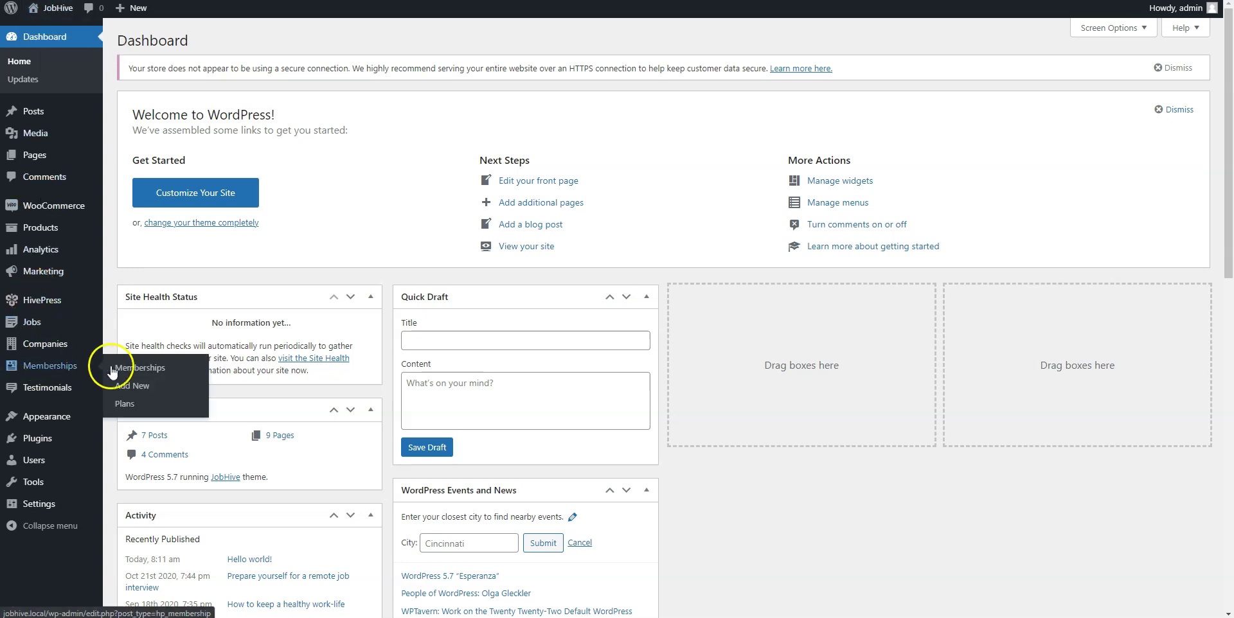
pyautogui.click(126, 405)
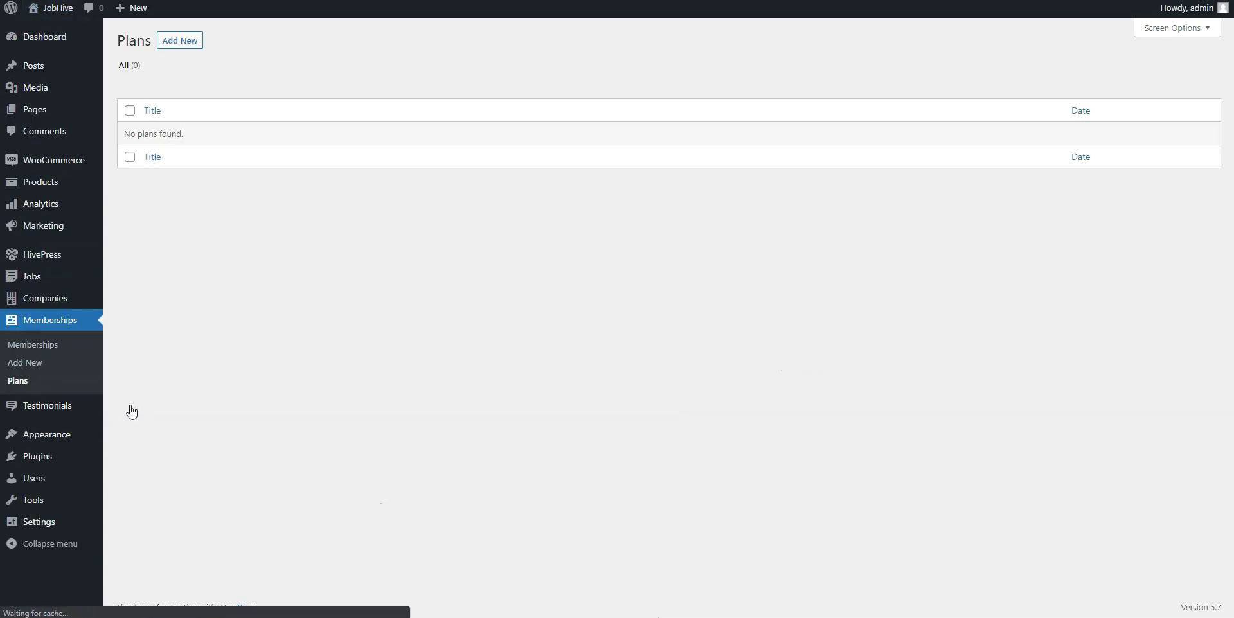
pyautogui.click(180, 41)
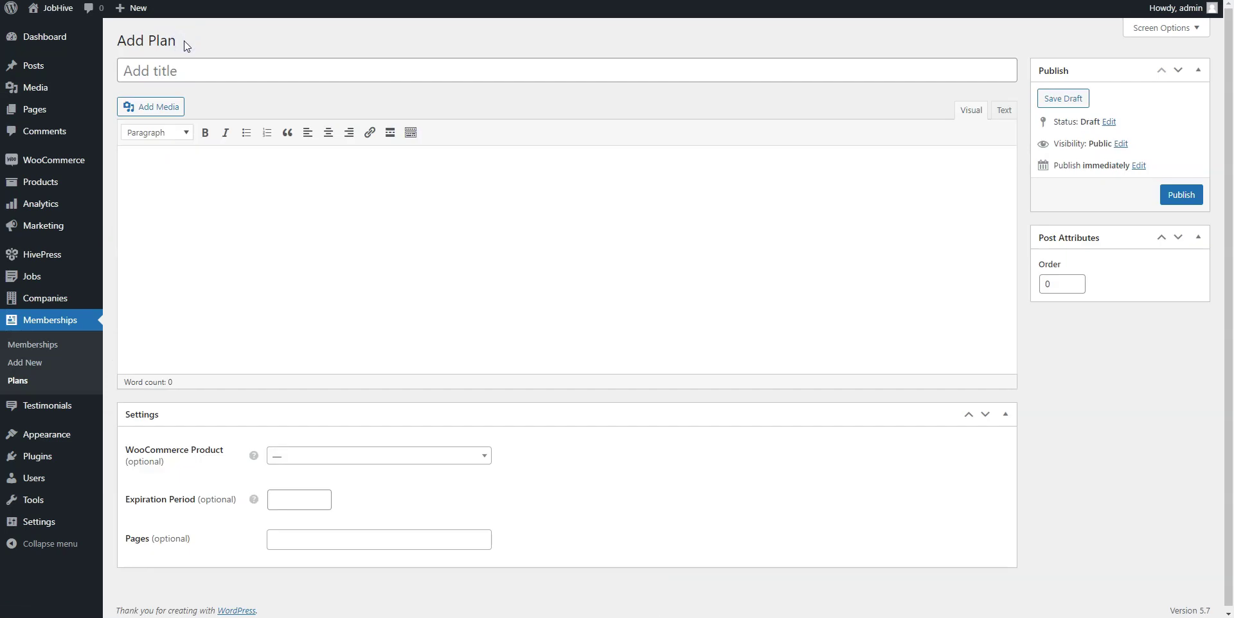
pyautogui.click(181, 70)
pyautogui.write('Free')
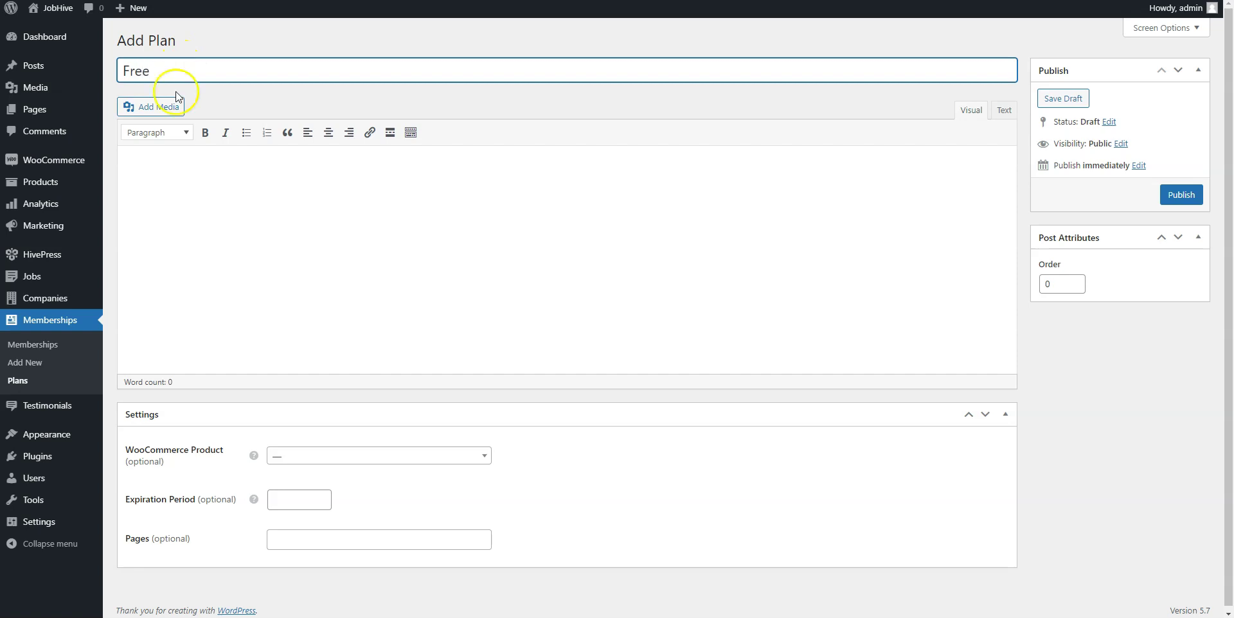
pyautogui.click(164, 167)
pyautogui.write('Access for 1 day')
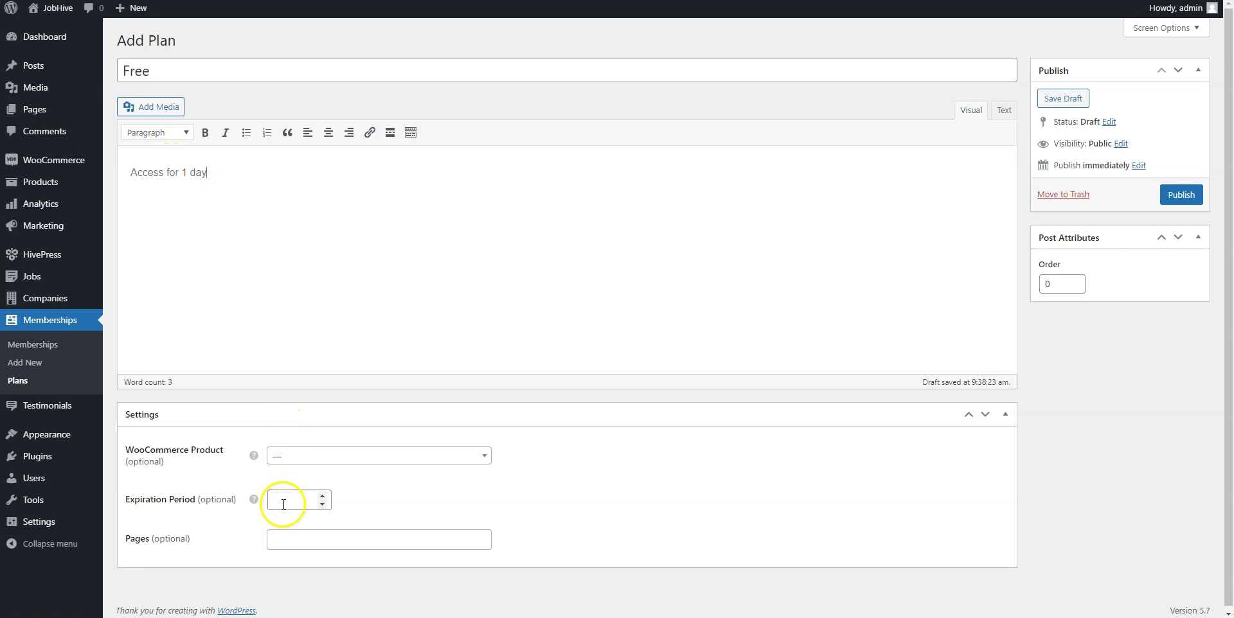
pyautogui.click(282, 504)
pyautogui.write('1')
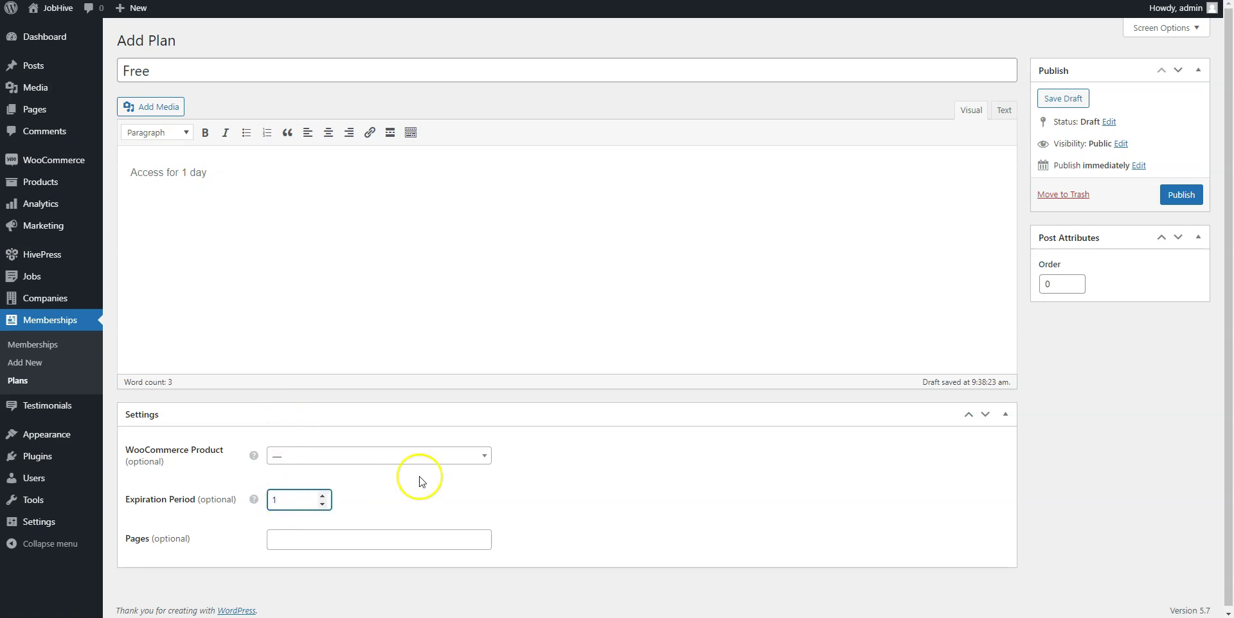
pyautogui.click(1180, 195)
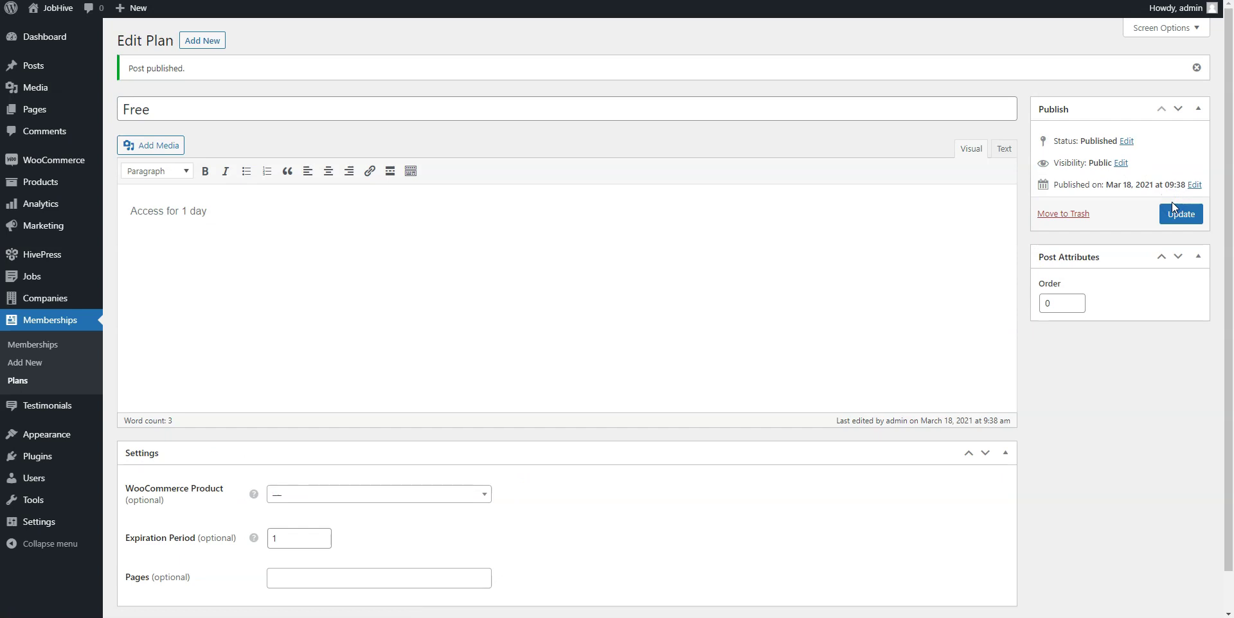
# Create a new membership plan titled Premium with the description 'Access for 30 days'.
pyautogui.click(198, 41)
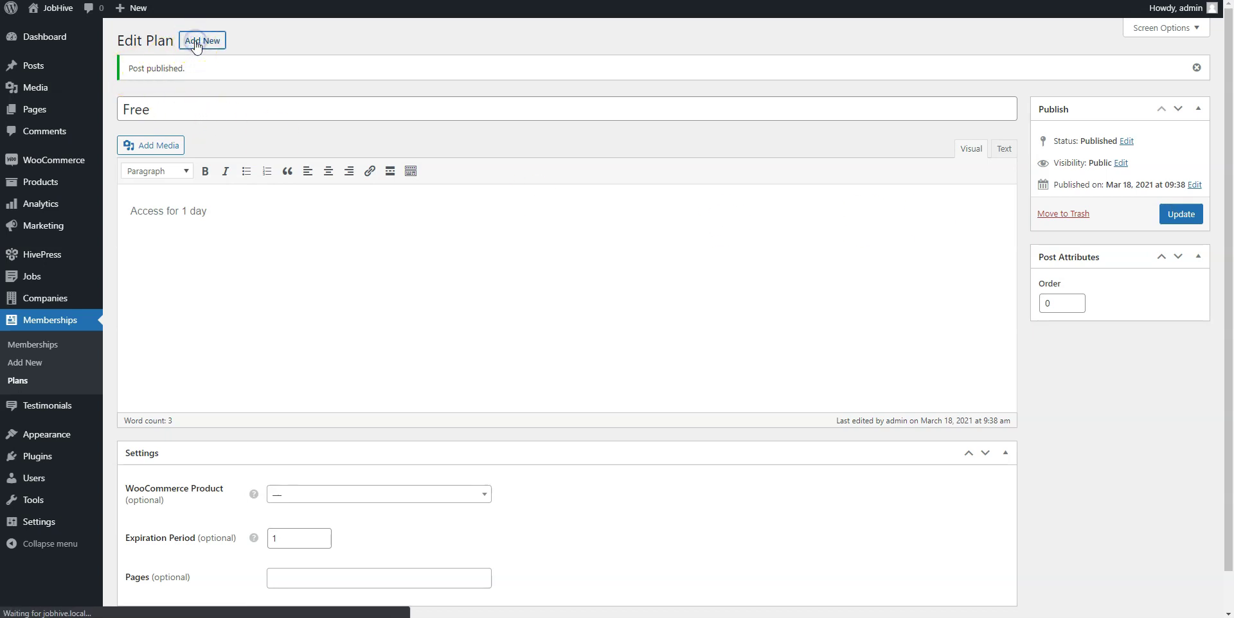
pyautogui.click(192, 70)
pyautogui.write('Premium')
pyautogui.click(182, 156)
pyautogui.write('Access')
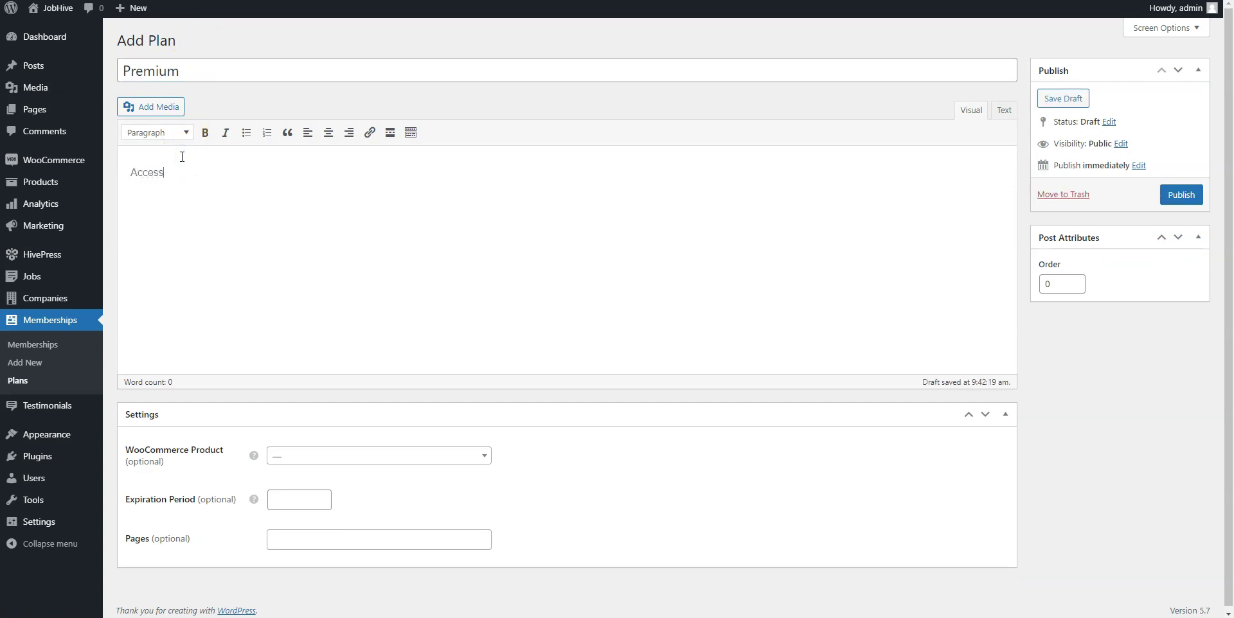
pyautogui.write(' for 30 days')
# Set the expiration period to 30, link the Memberships Premium product, and publish the plan.
pyautogui.click(293, 498)
pyautogui.write('30')
pyautogui.click(320, 455)
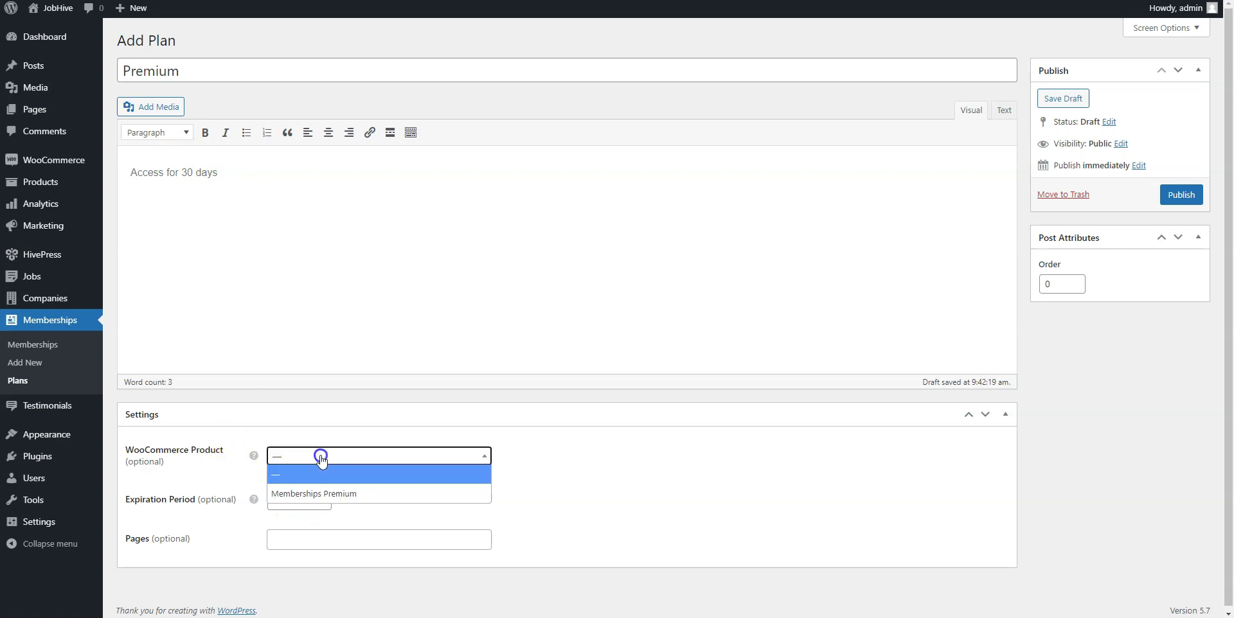
pyautogui.click(318, 497)
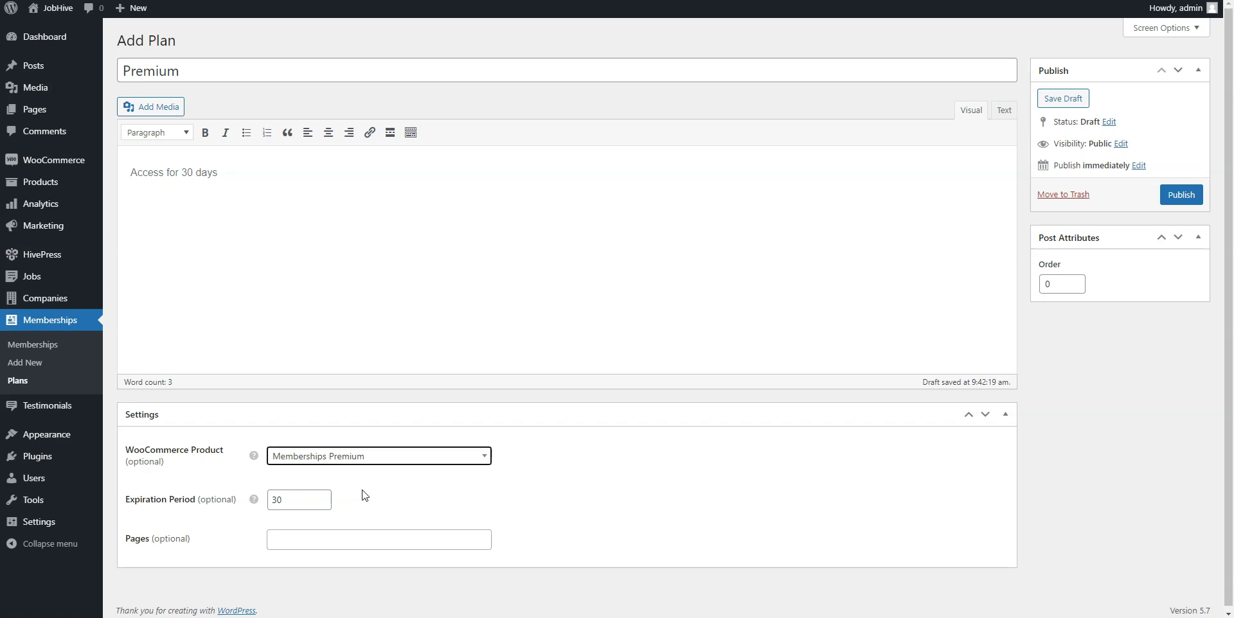
pyautogui.click(1180, 196)
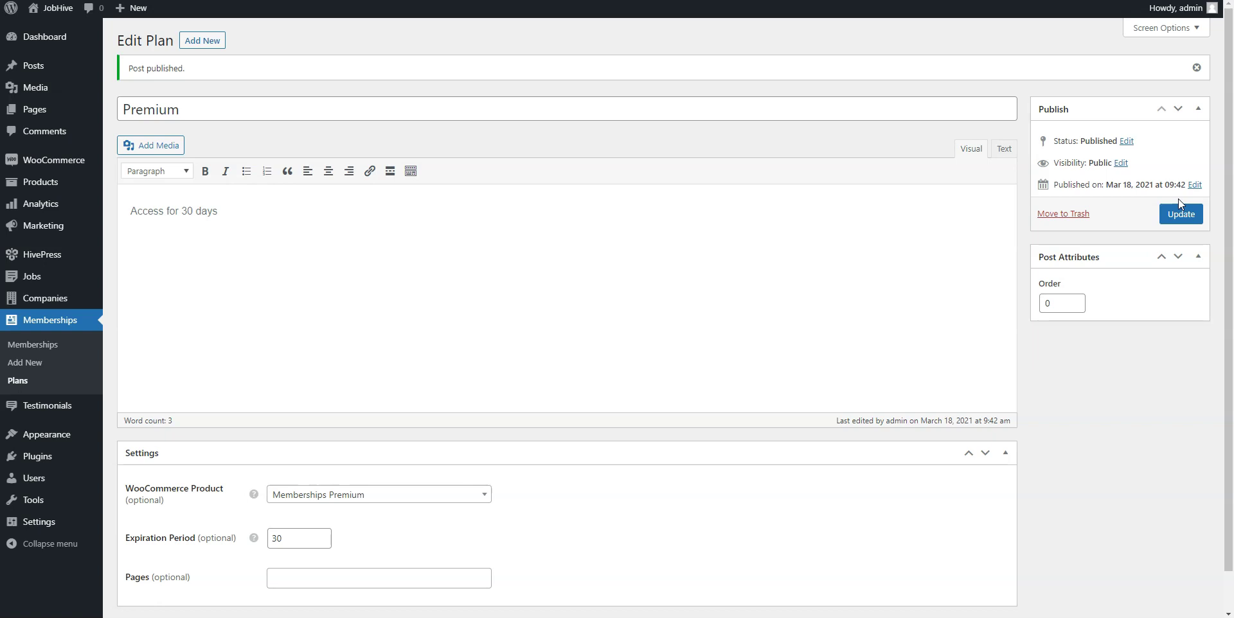
# Start a new job attribute titled 'Phone number'.
pyautogui.moveTo(110, 276)
pyautogui.click(149, 368)
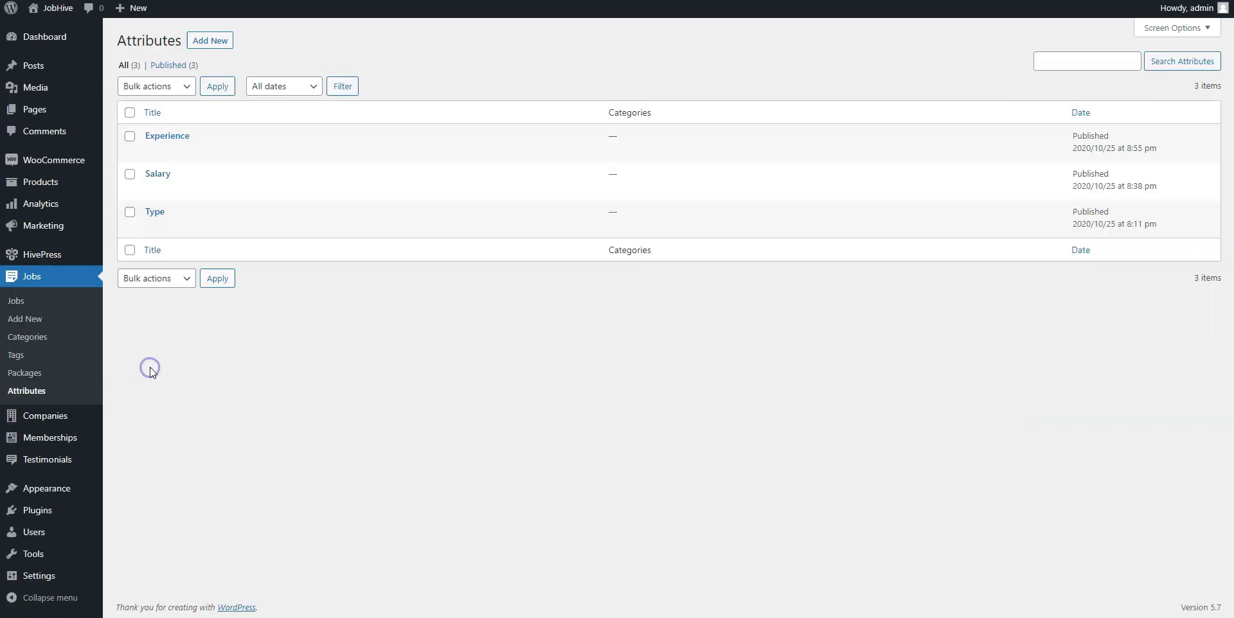
pyautogui.click(210, 40)
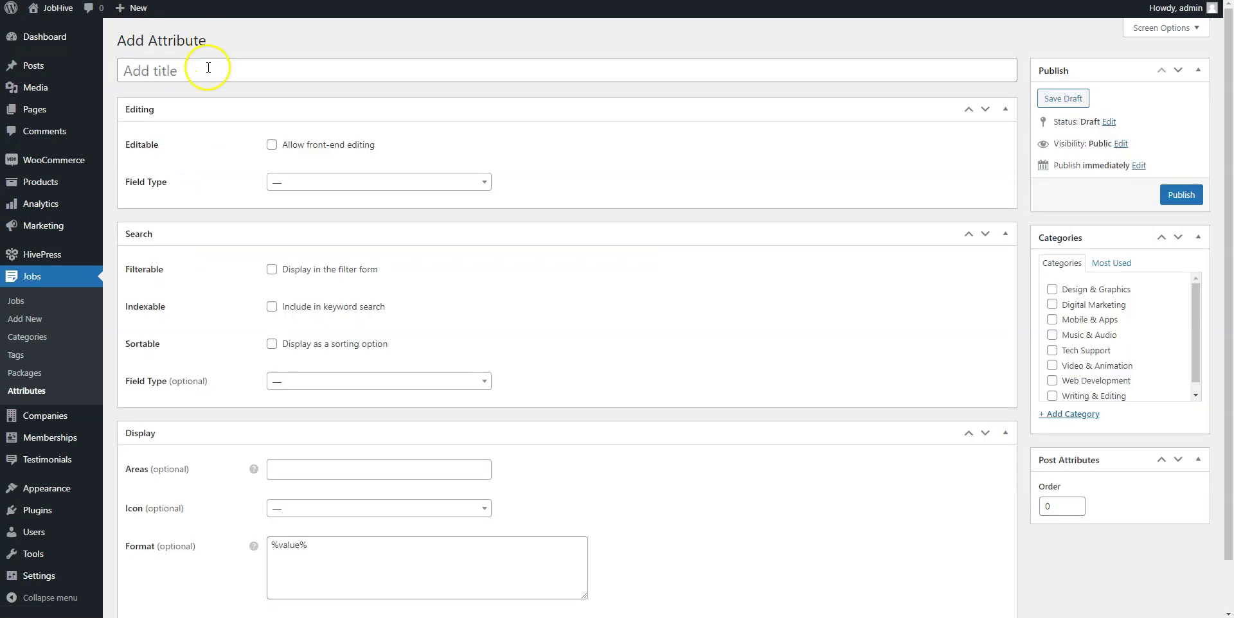
pyautogui.click(204, 72)
pyautogui.write('Phone number')
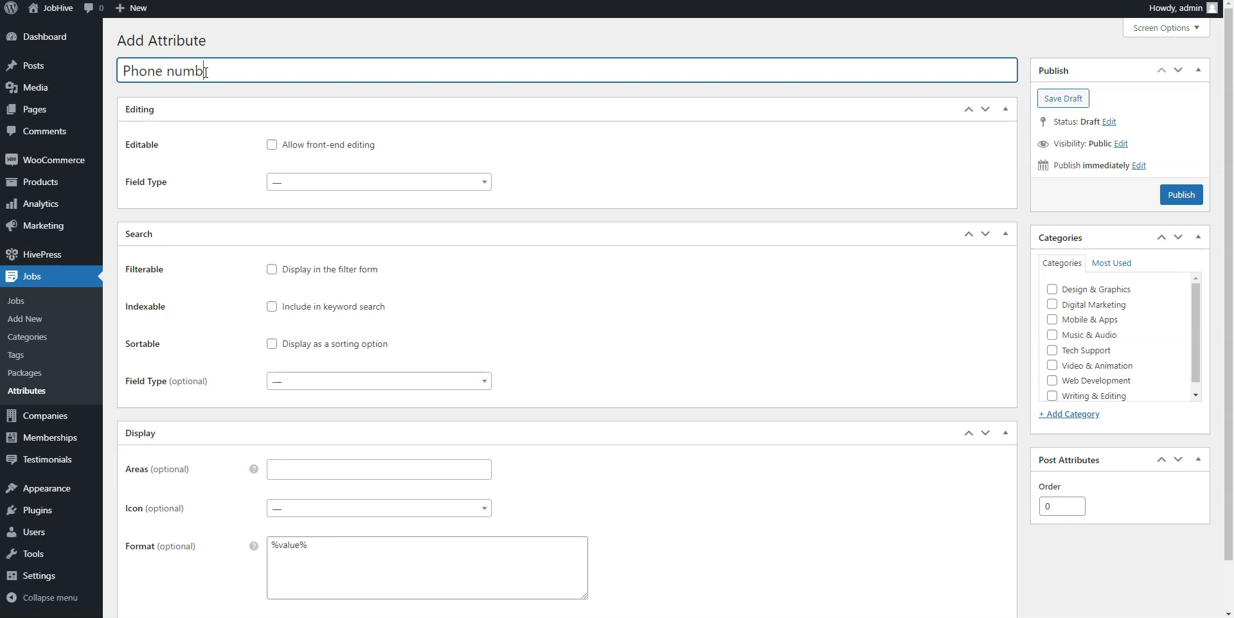
# Make the attribute front-end editable with the Text field type.
pyautogui.click(272, 145)
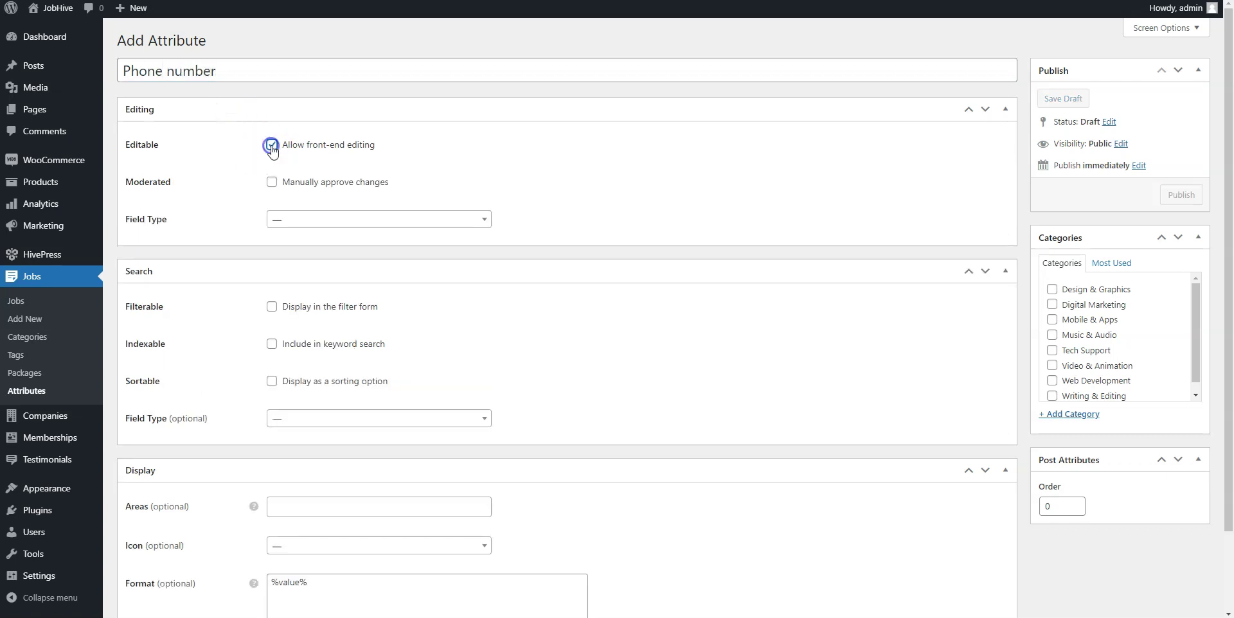
pyautogui.click(305, 219)
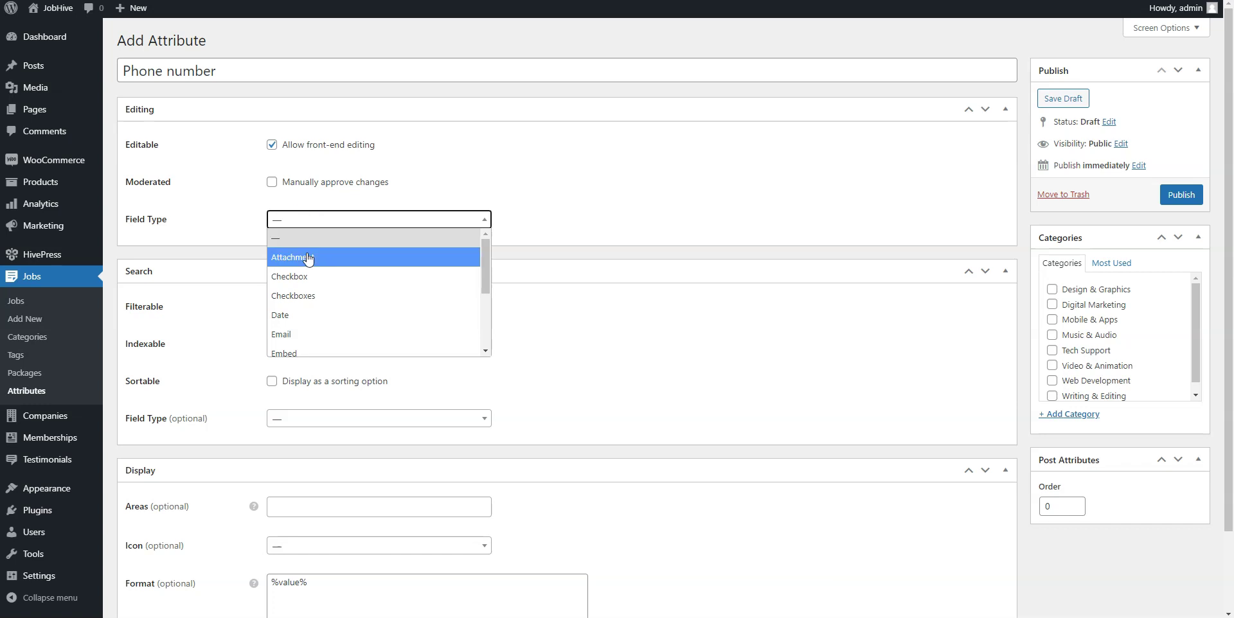
pyautogui.scroll(-3, 309, 259)
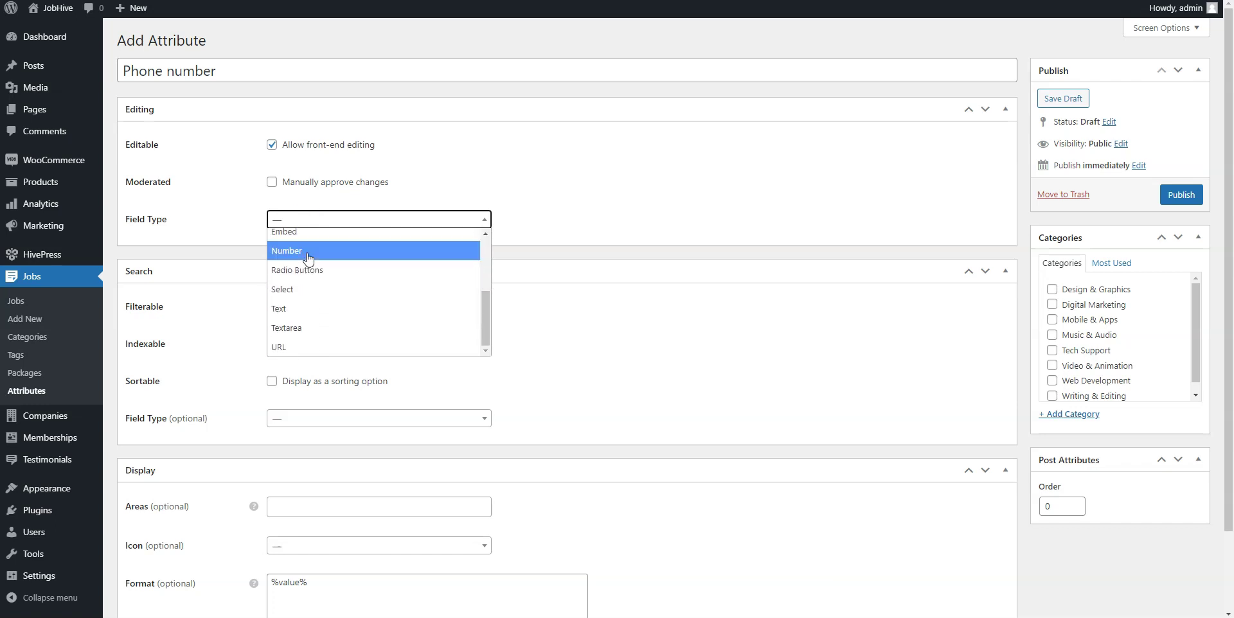
pyautogui.click(291, 309)
# Show it in Page (primary) and Block (primary) areas with format '%label%:', then publish.
pyautogui.scroll(-1, 291, 313)
pyautogui.scroll(-1, 291, 313)
pyautogui.click(277, 416)
pyautogui.click(301, 474)
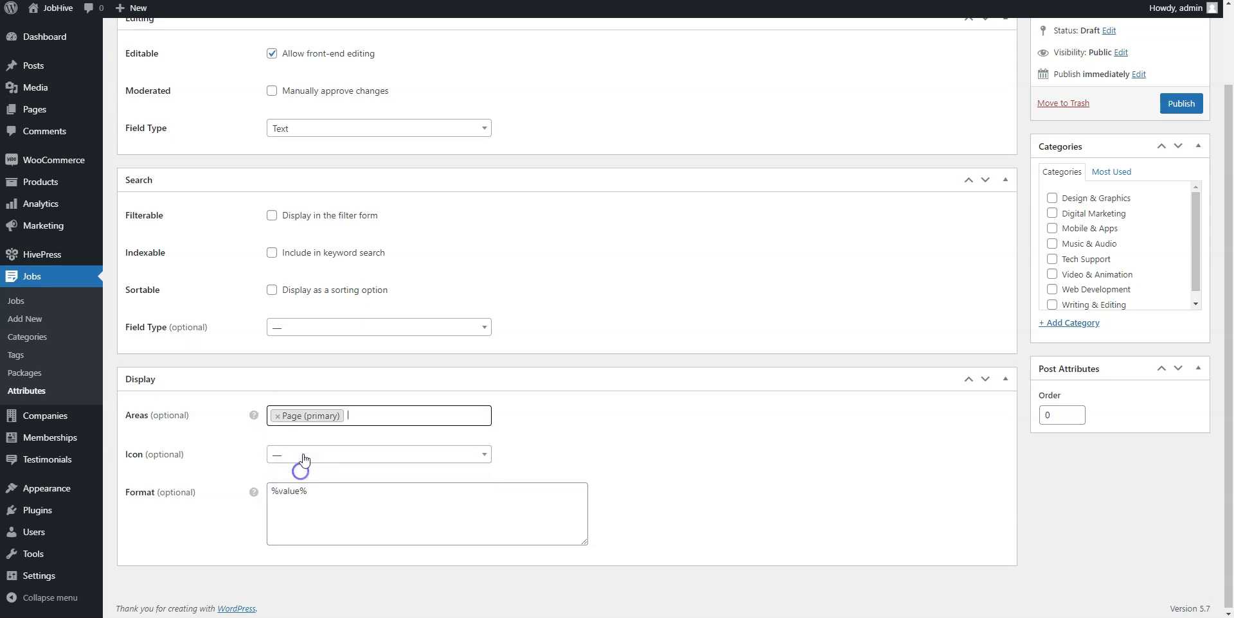
pyautogui.click(362, 414)
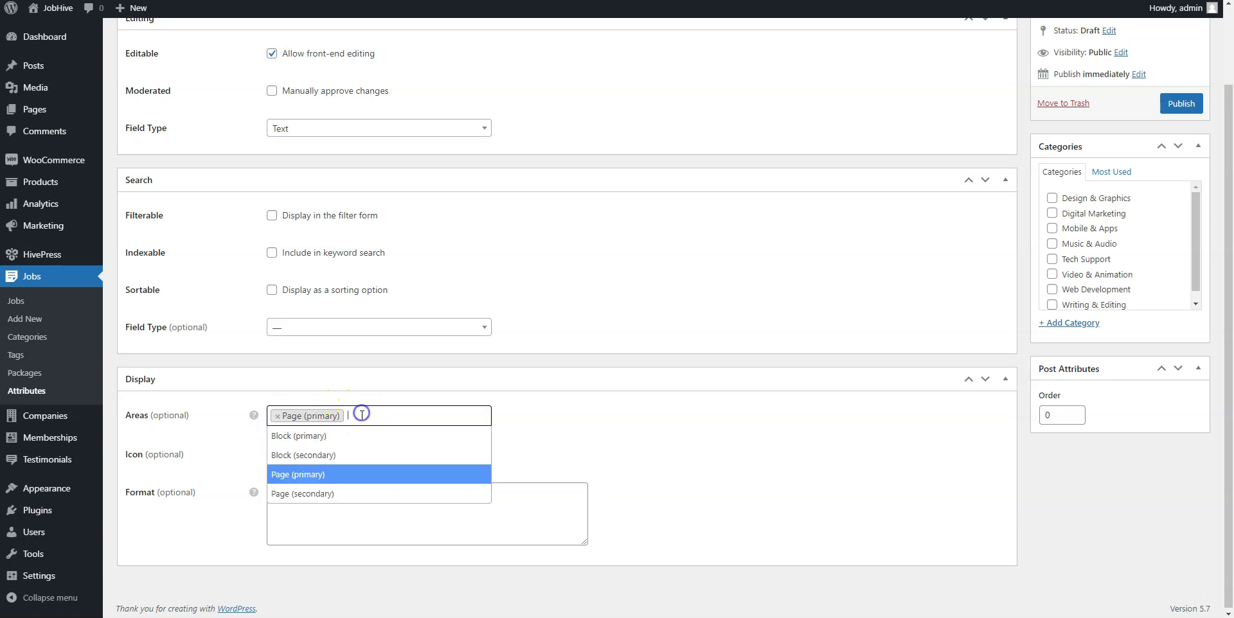
pyautogui.click(333, 436)
pyautogui.click(270, 492)
pyautogui.write('%label%')
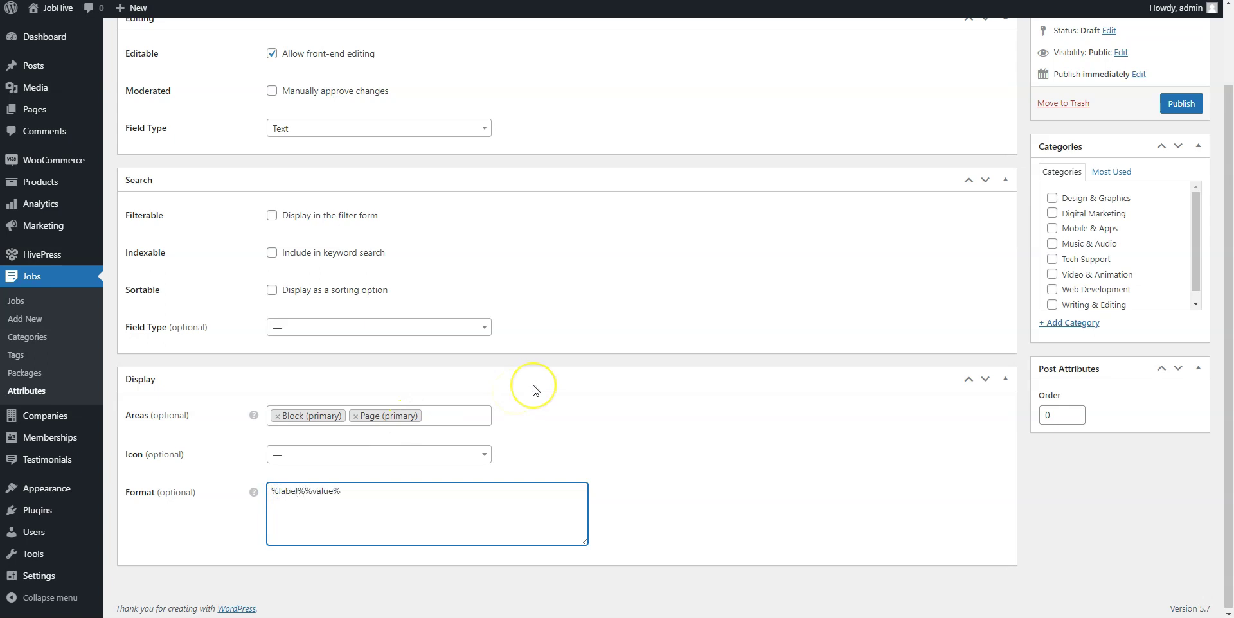
pyautogui.write(':')
pyautogui.scroll(2, 535, 390)
pyautogui.click(1181, 195)
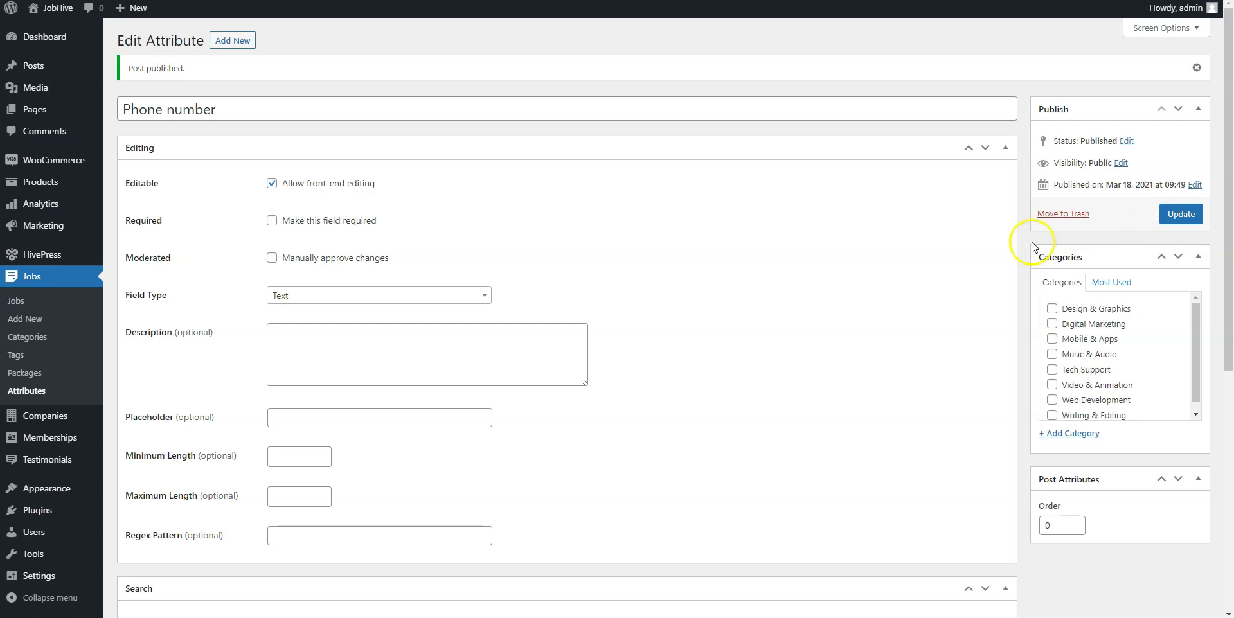
# Enter a phone number in the Social media manager listing's Phone number attribute and update it.
pyautogui.click(37, 303)
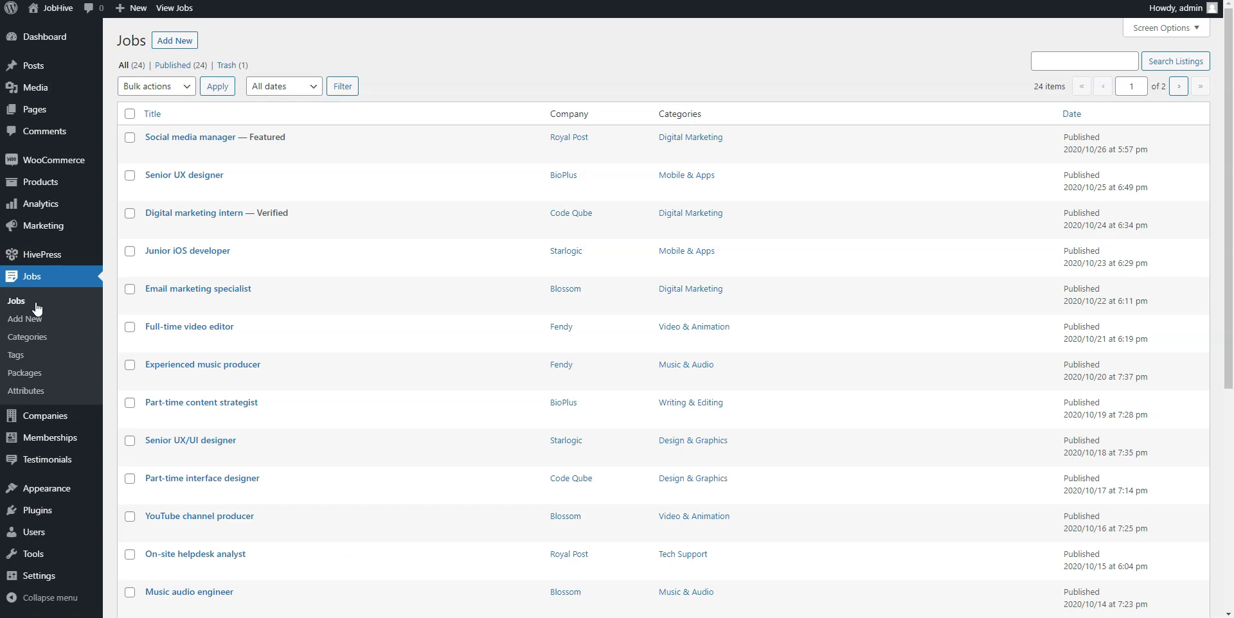
pyautogui.click(151, 153)
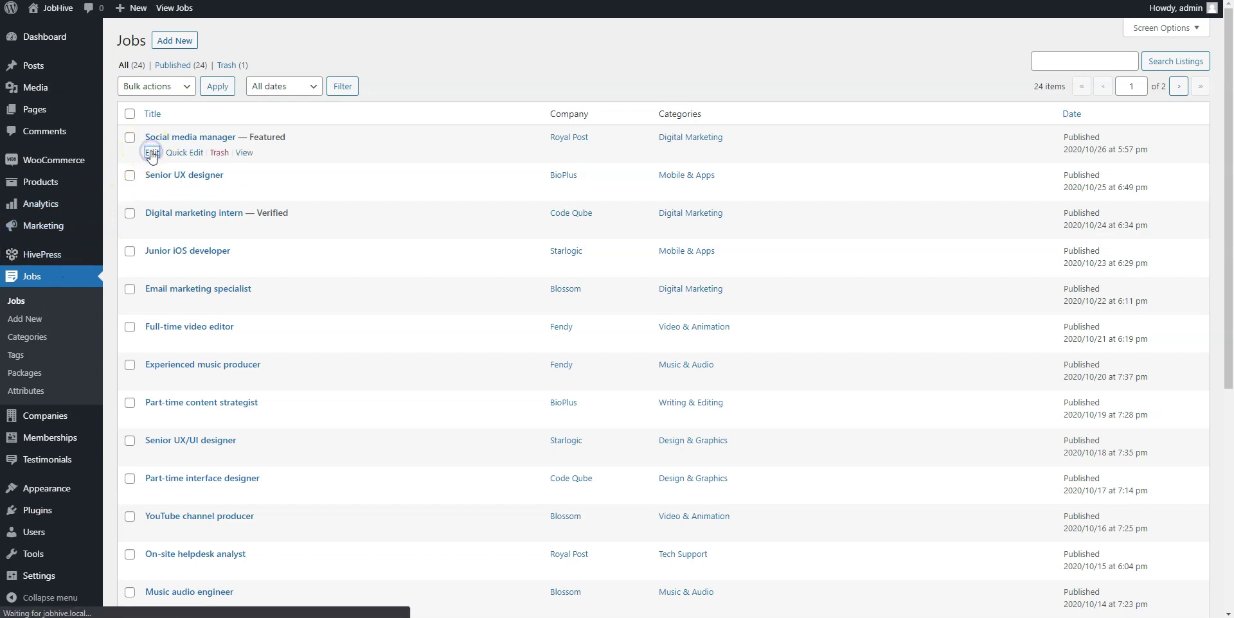
pyautogui.scroll(-8, 152, 155)
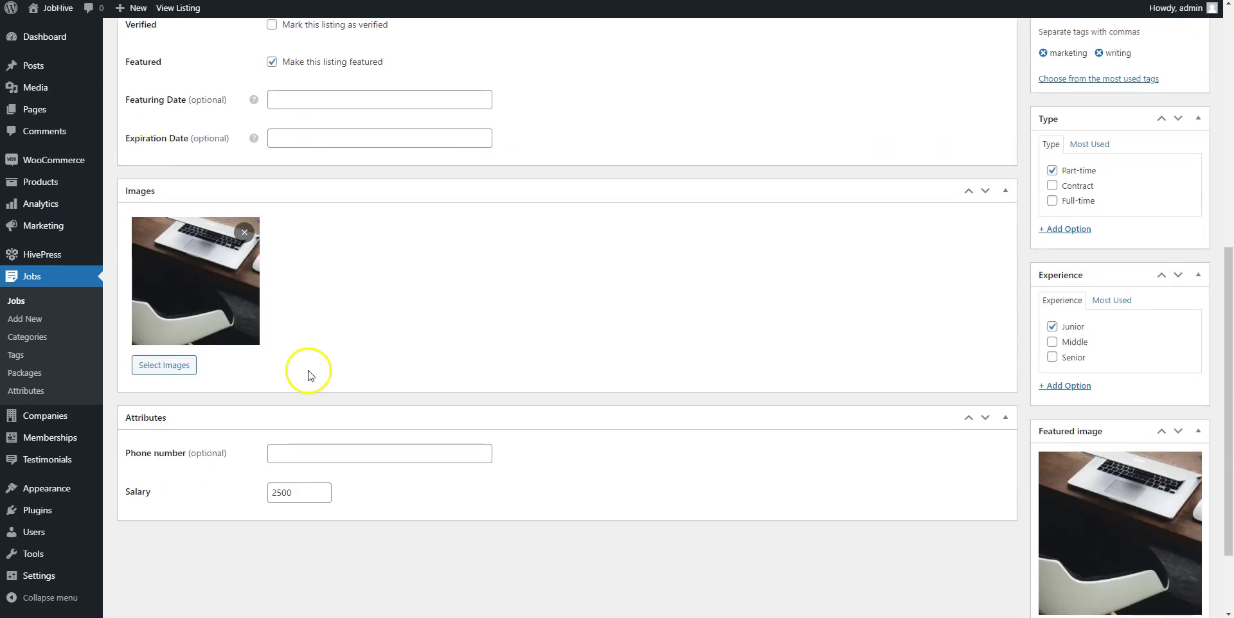
pyautogui.click(332, 453)
pyautogui.write('1234567')
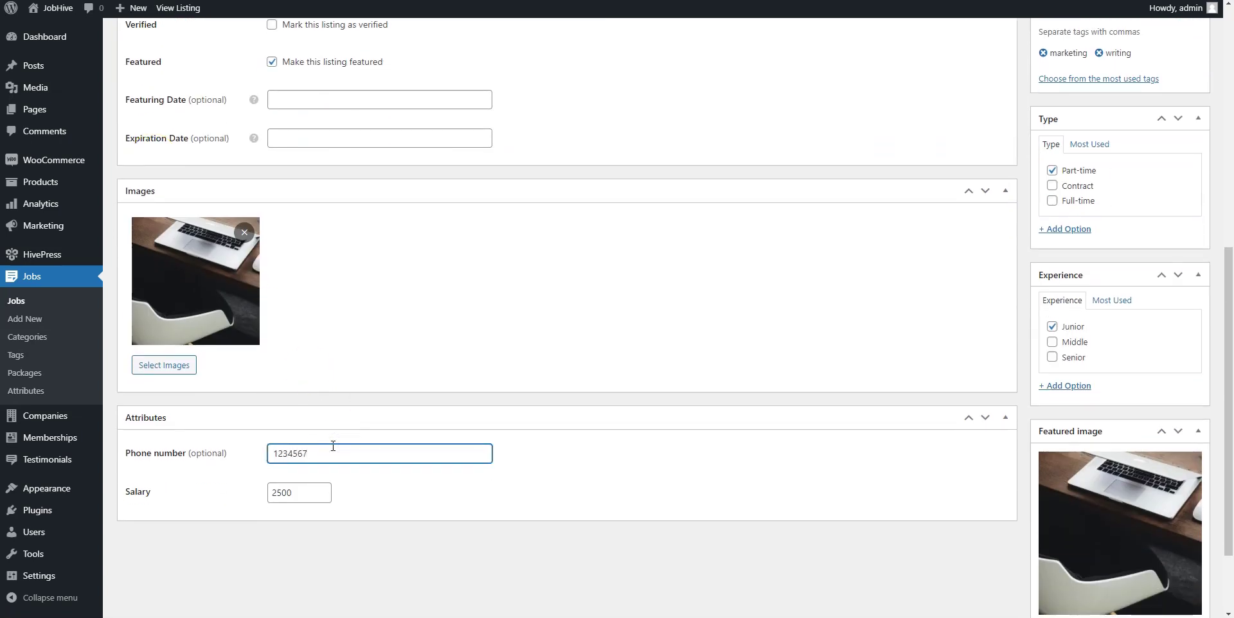
pyautogui.scroll(8, 333, 446)
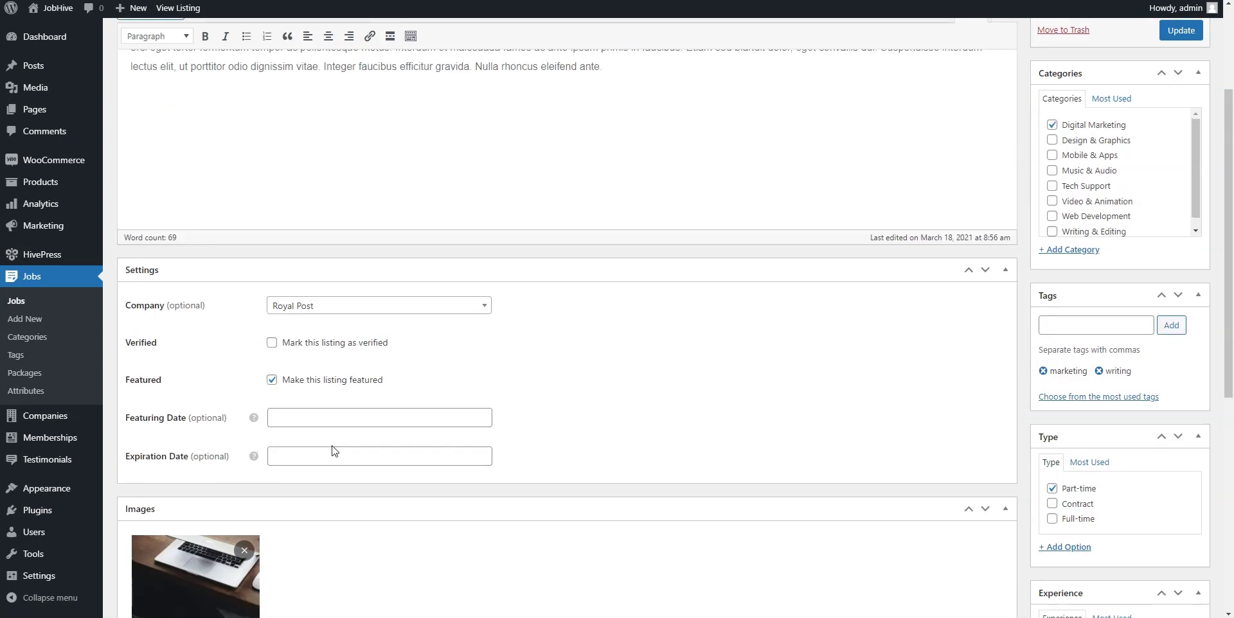
pyautogui.click(583, 331)
pyautogui.click(1182, 195)
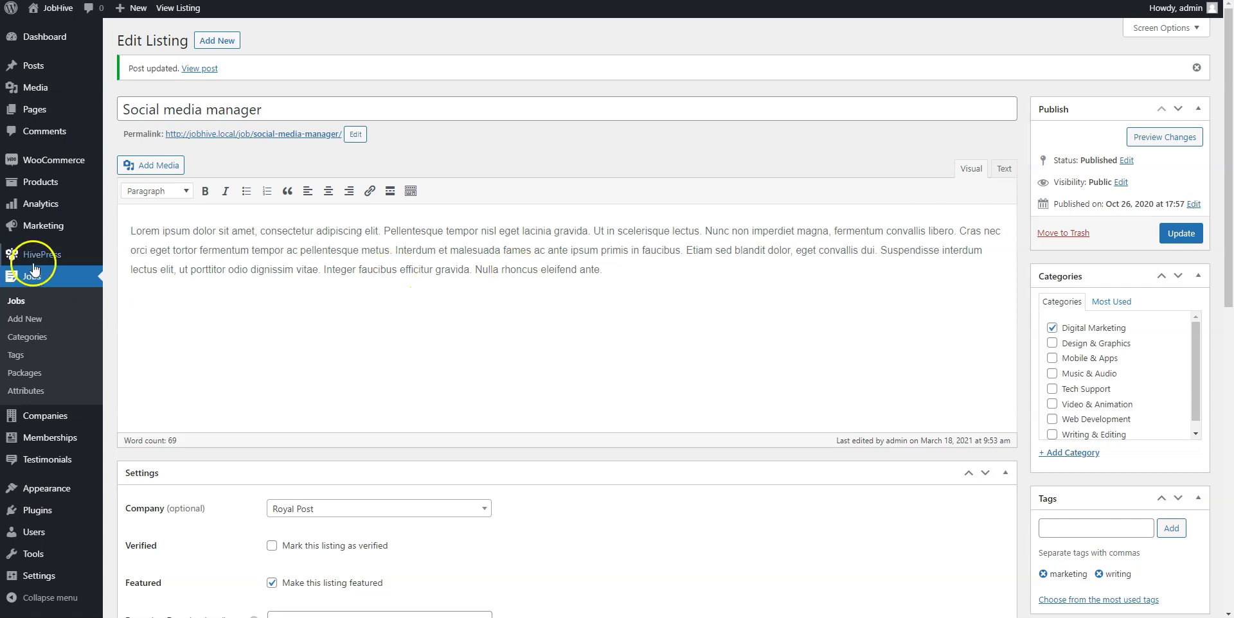
# Set the Memberships jobs restriction to Attributes in HivePress settings and save.
pyautogui.moveTo(36, 257)
pyautogui.click(120, 260)
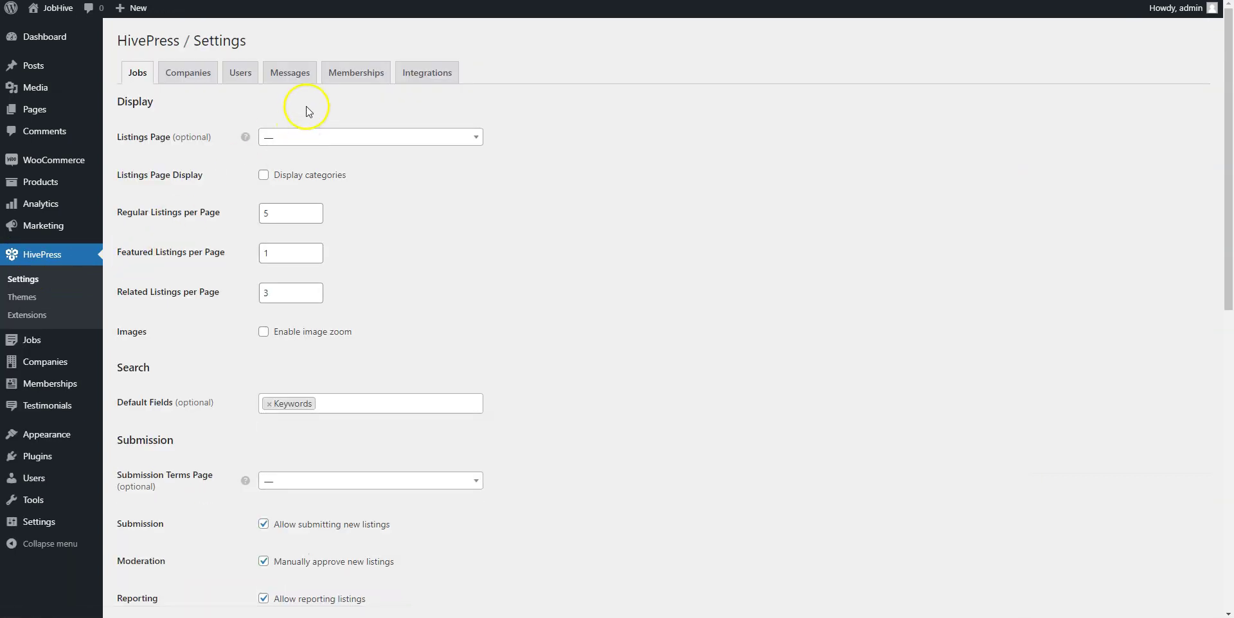
pyautogui.click(344, 74)
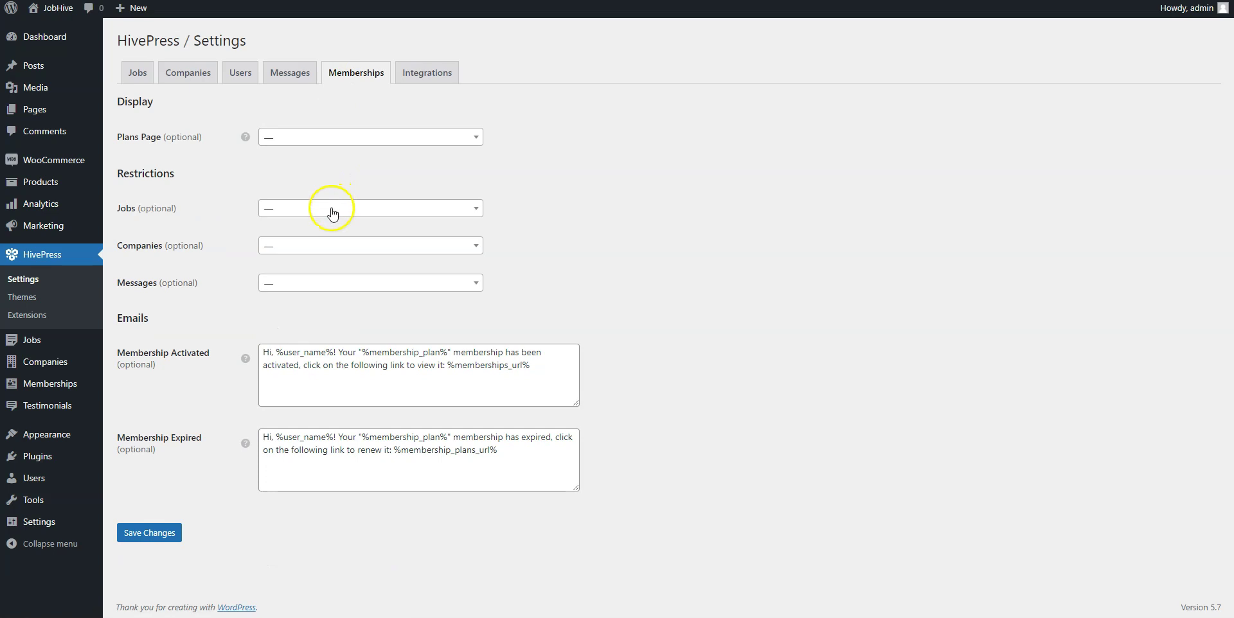
pyautogui.click(333, 214)
pyautogui.click(321, 243)
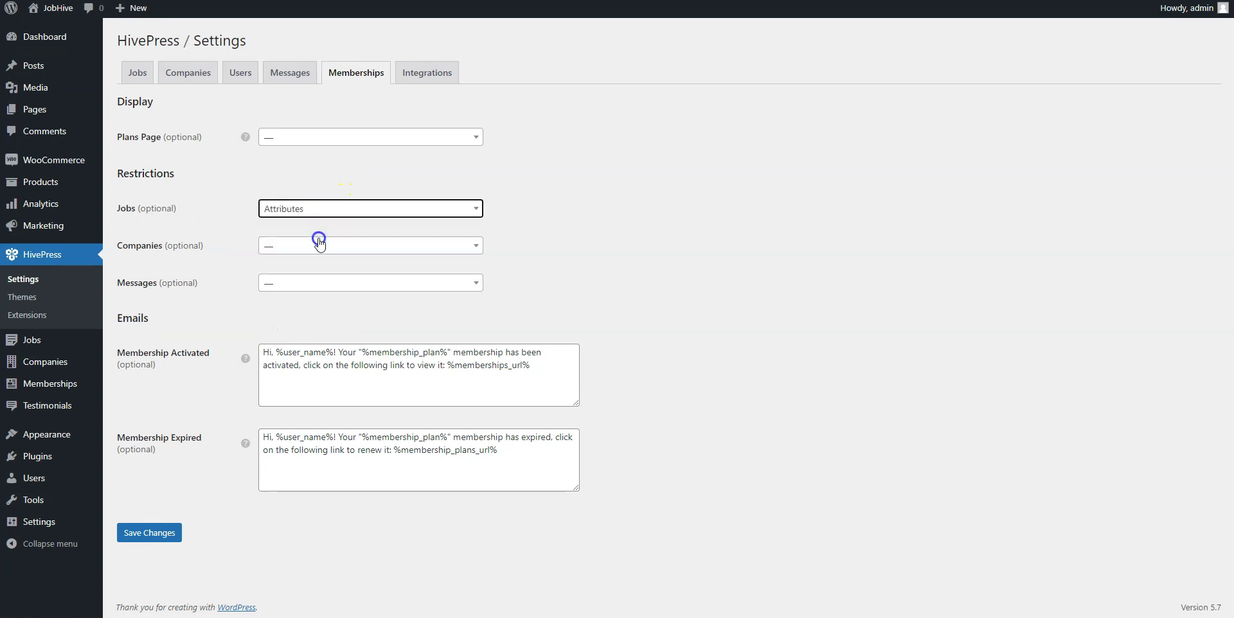
pyautogui.click(158, 532)
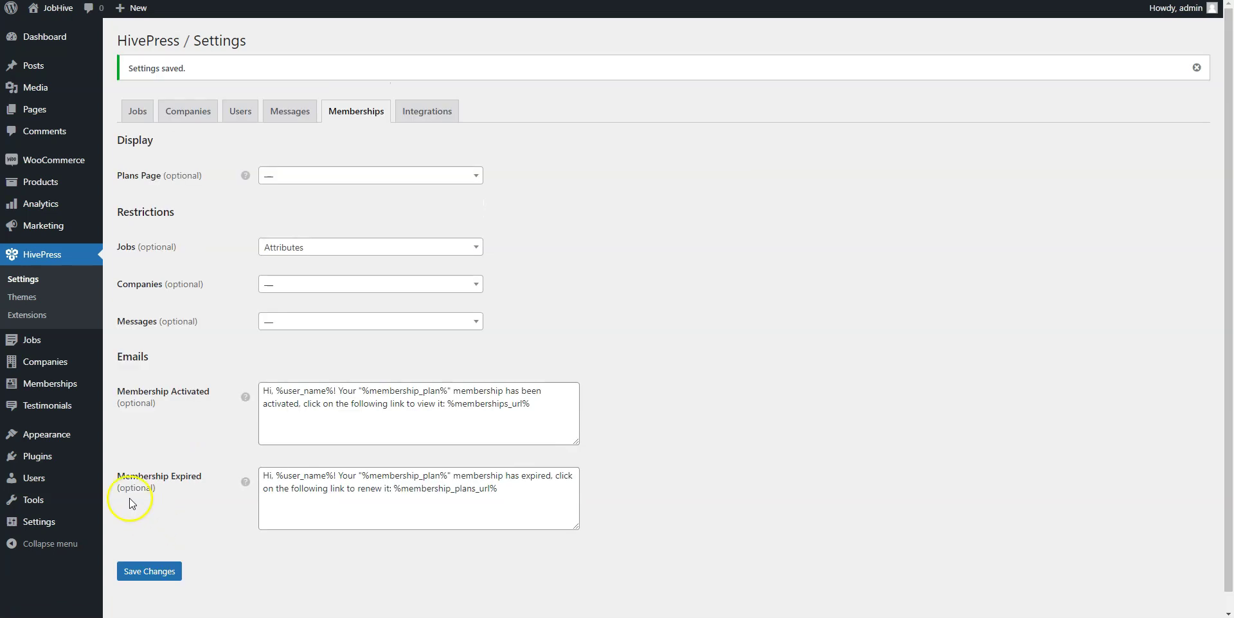
# Add the Phone number job attribute to the Premium membership plan and update it.
pyautogui.moveTo(50, 384)
pyautogui.click(125, 422)
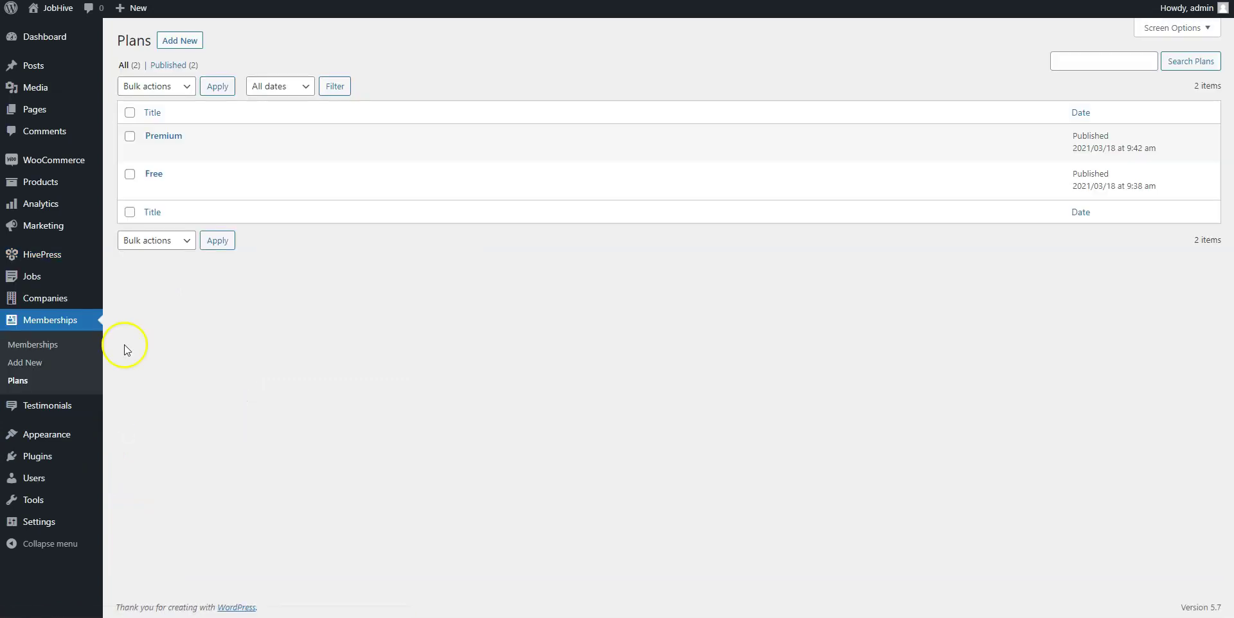
pyautogui.click(153, 152)
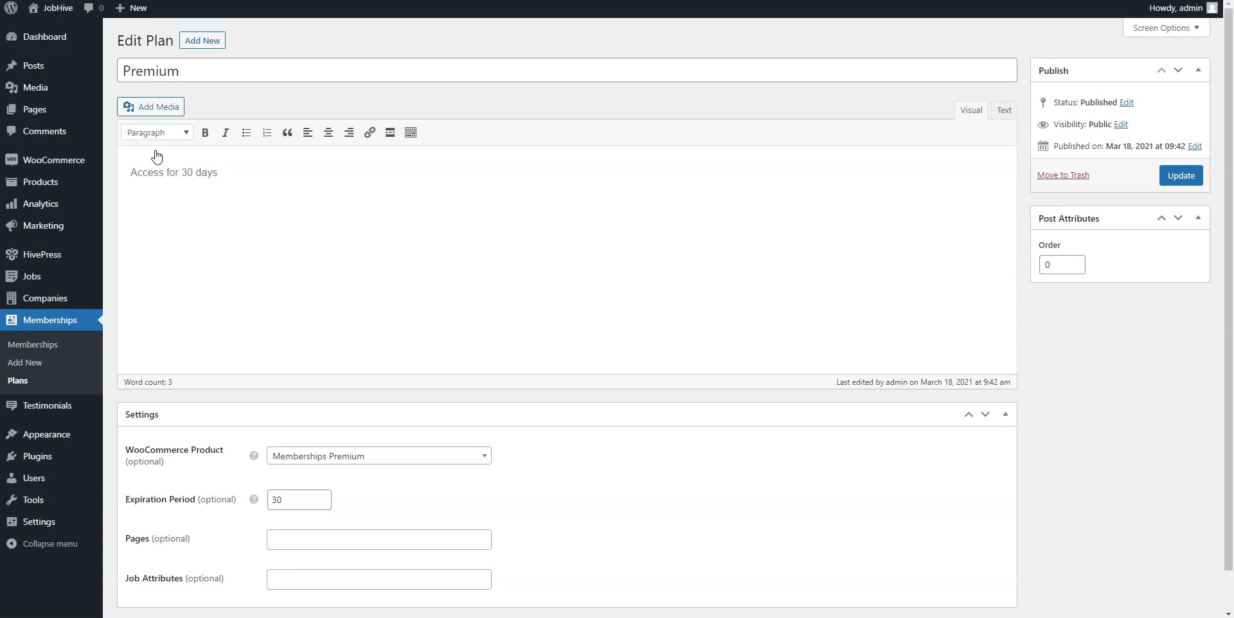
pyautogui.press('Tab')
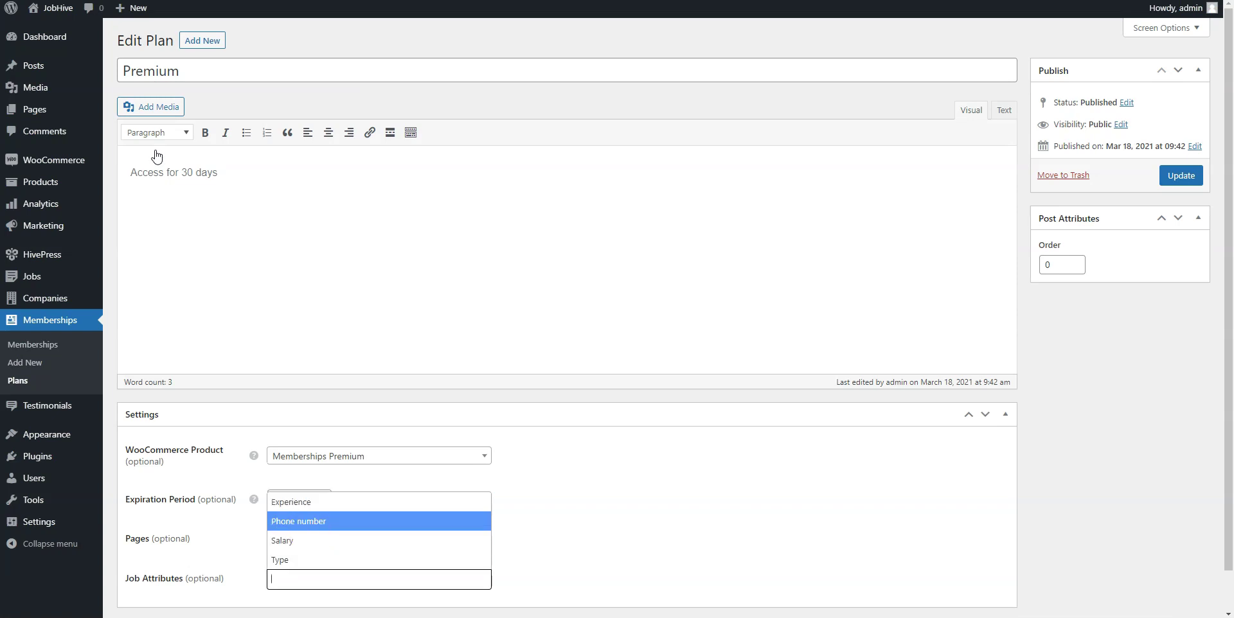
pyautogui.click(311, 522)
pyautogui.click(1182, 177)
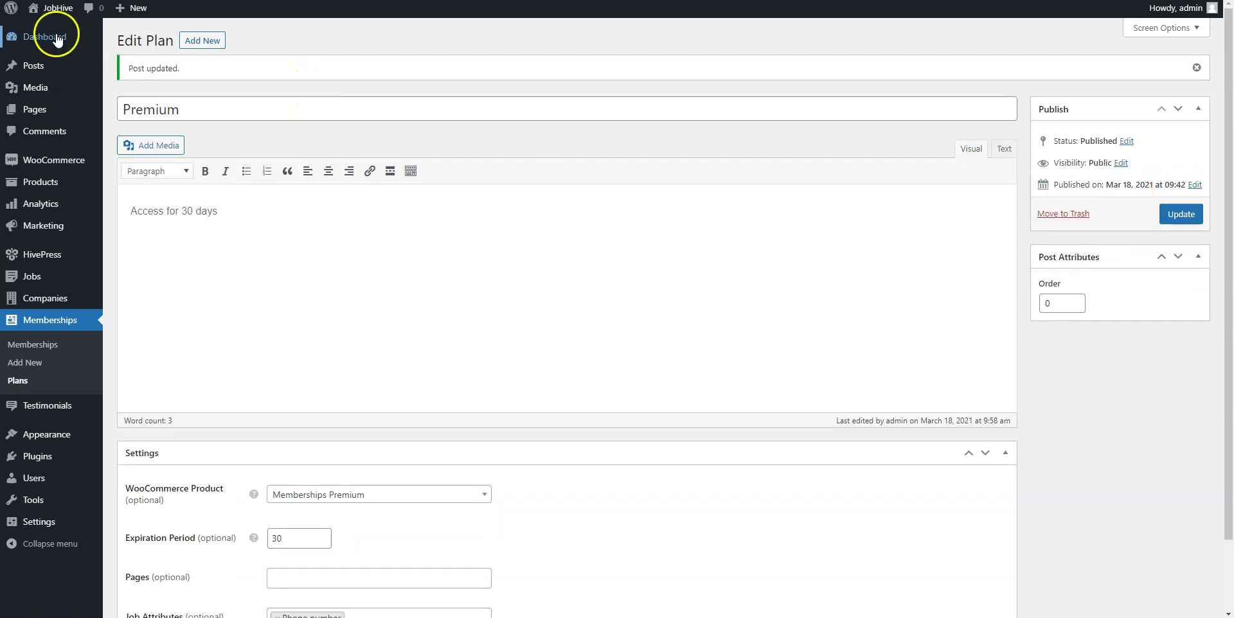
# Visit the public site and sign out from the My Account page.
pyautogui.click(55, 13)
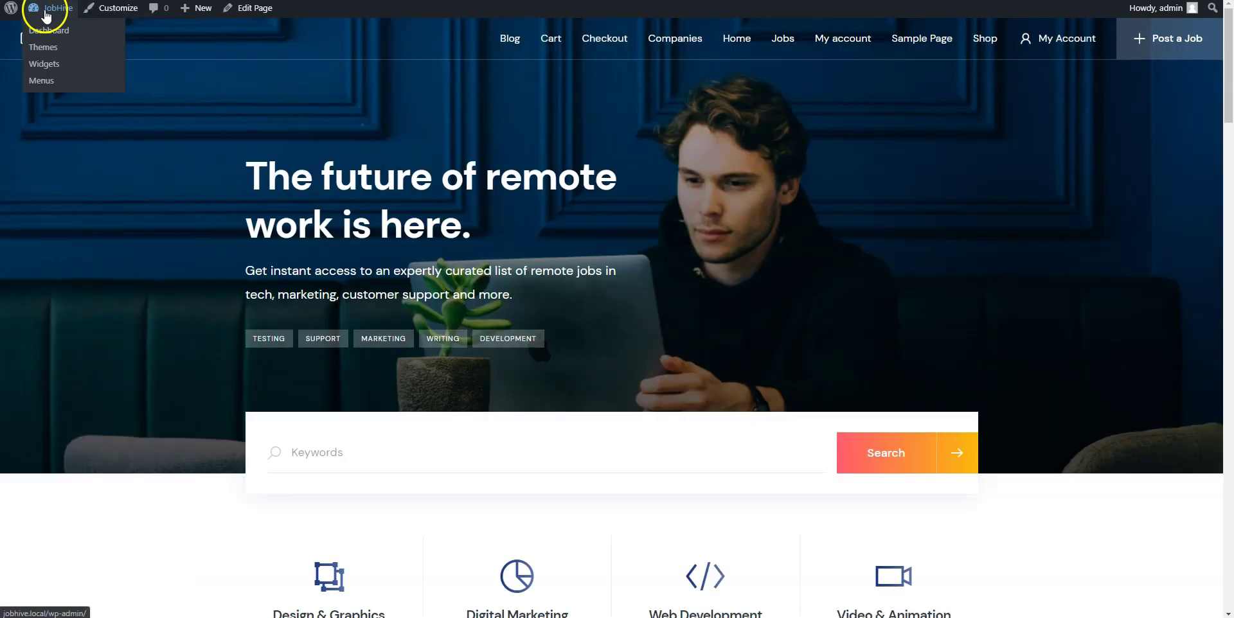
pyautogui.click(1072, 45)
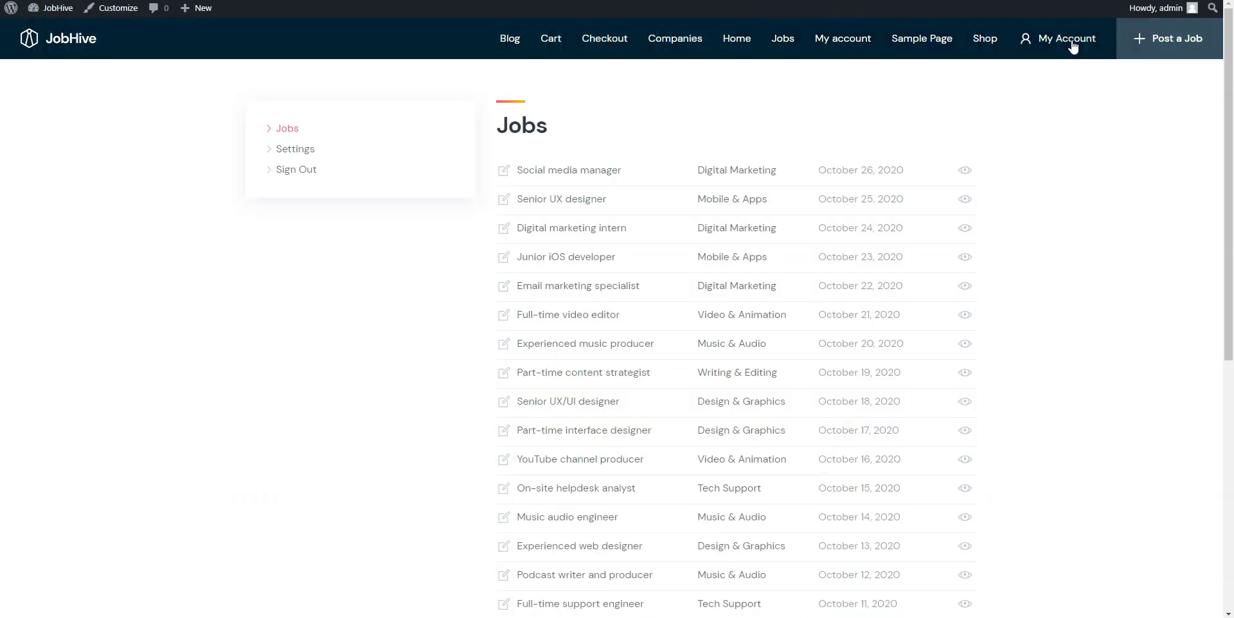
pyautogui.click(286, 173)
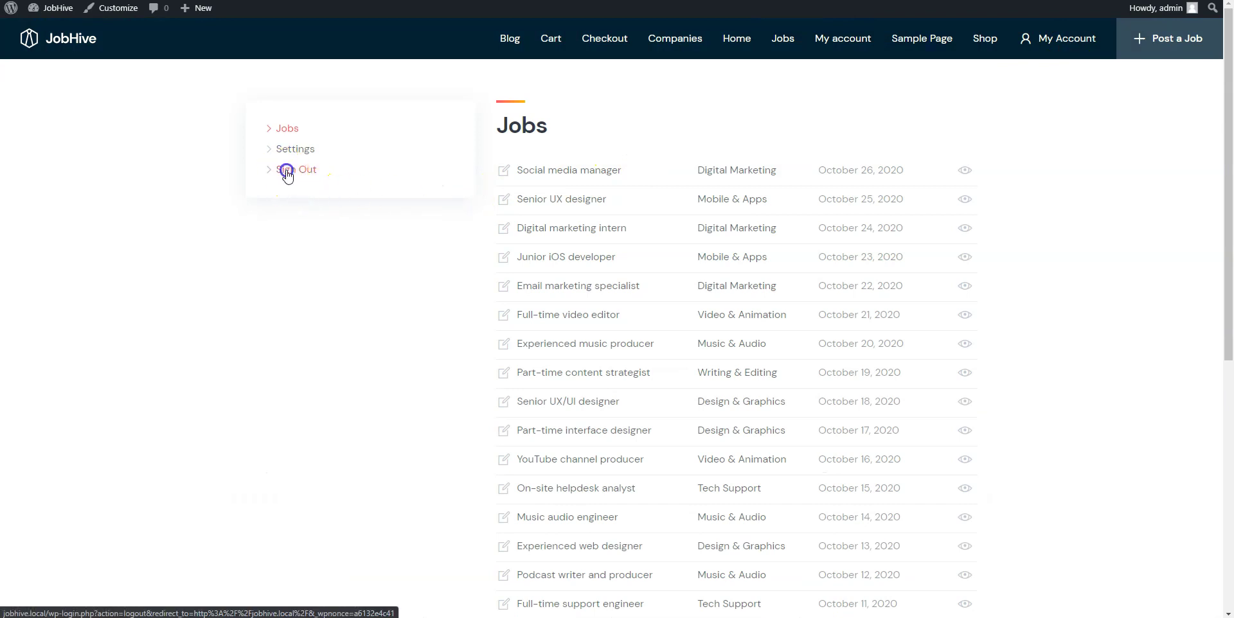
# Open the Social media manager job and try revealing its phone number.
pyautogui.scroll(-10, 287, 175)
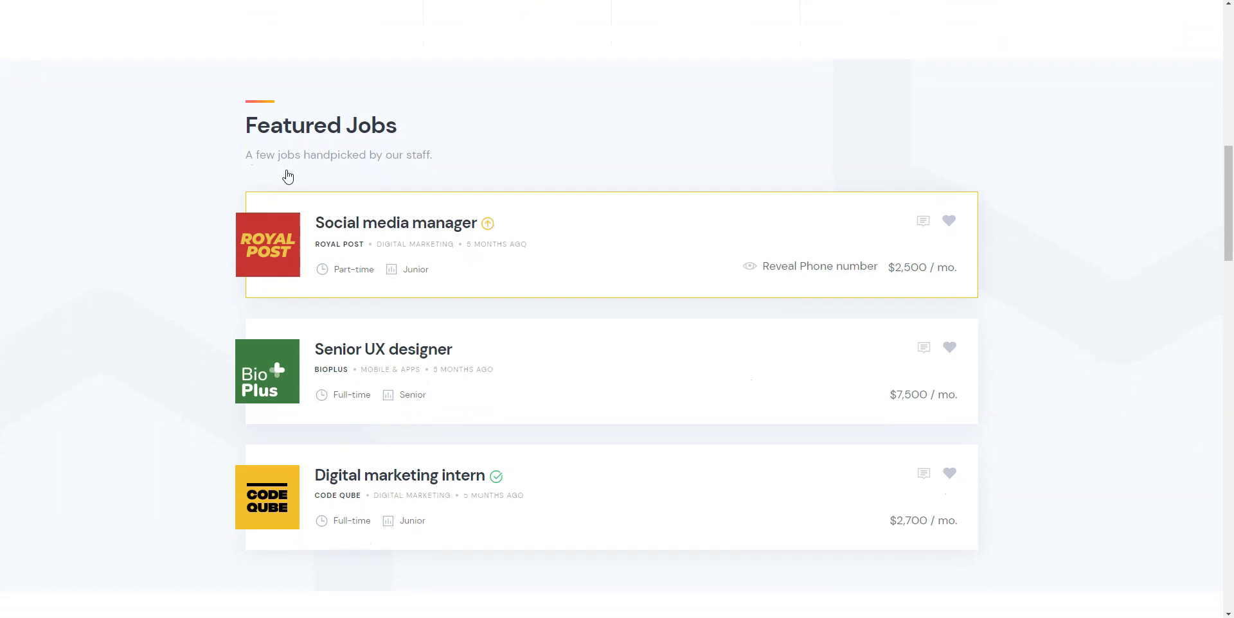
pyautogui.click(356, 224)
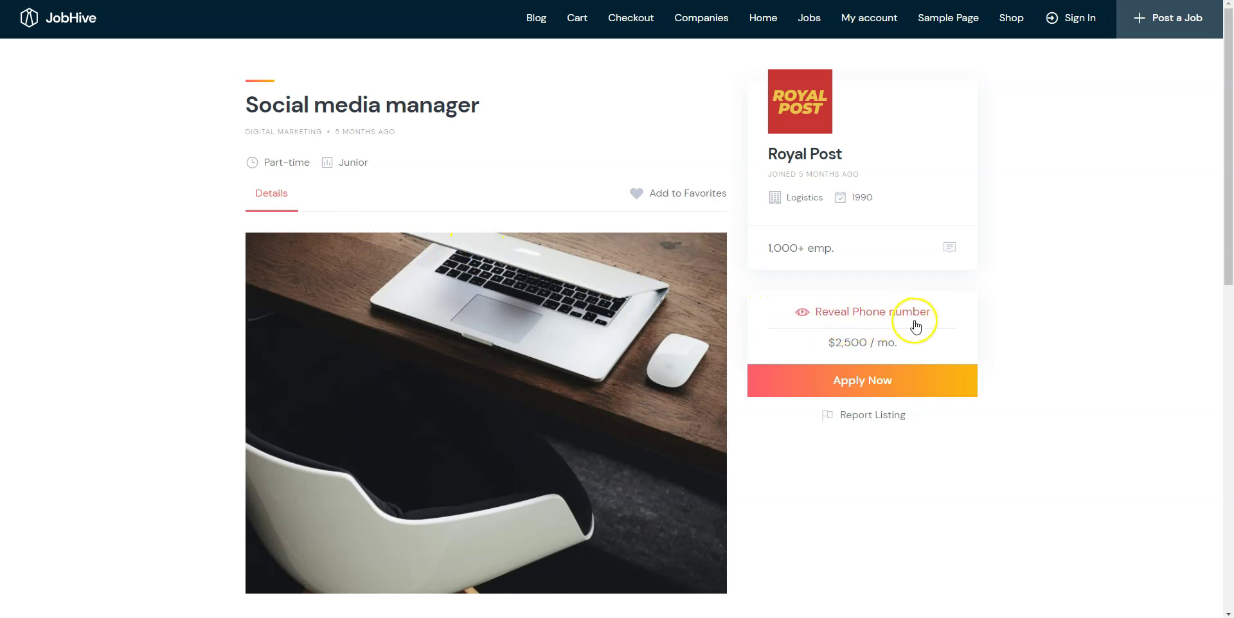
pyautogui.click(845, 315)
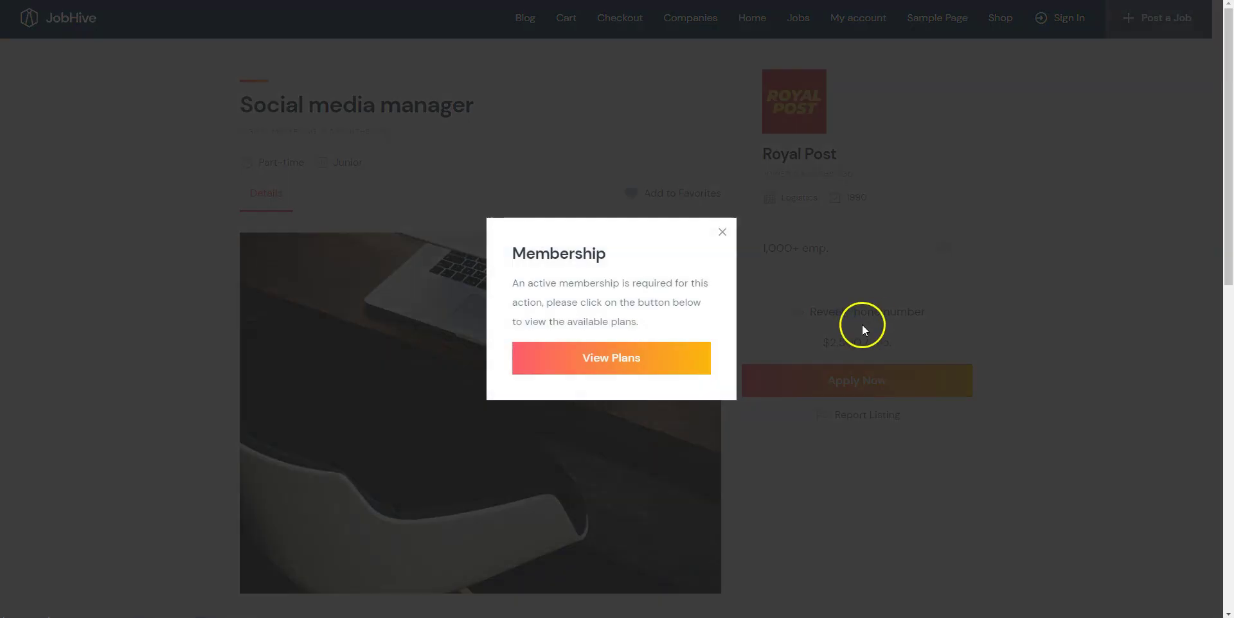